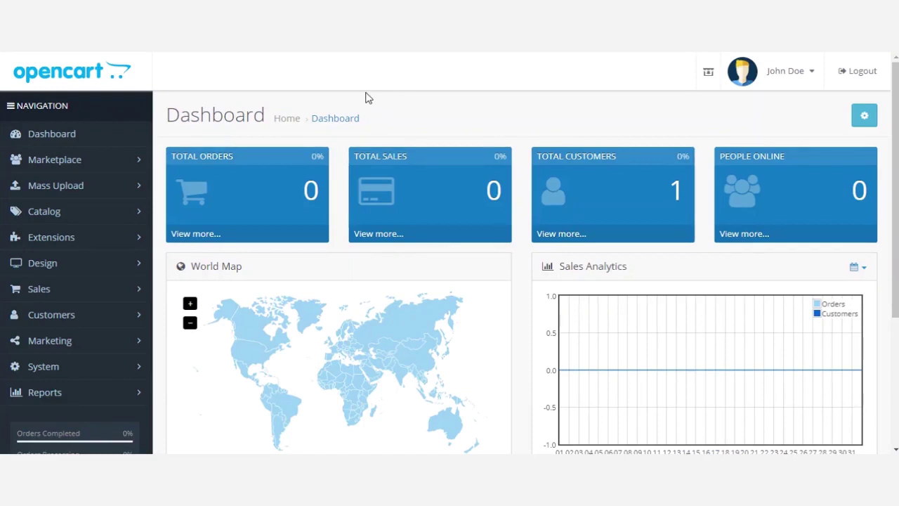
- Open the Uploads page of the Mass Upload module and review its demo download notice and general import settings
left_click(66, 188)
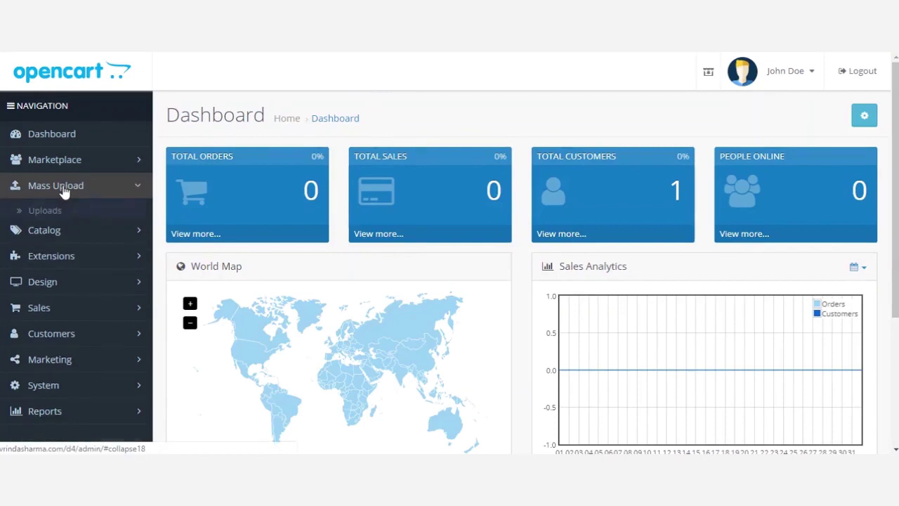
left_click(51, 222)
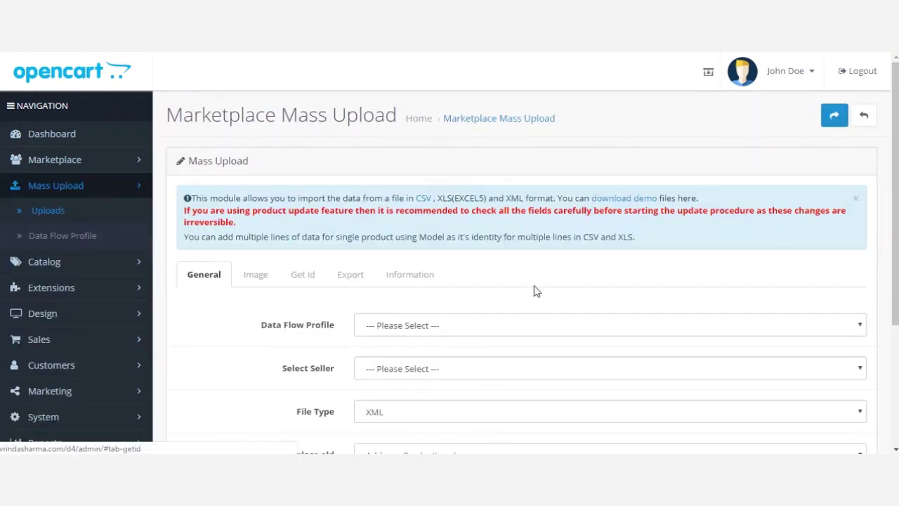
scroll(887, 205, "down", 1)
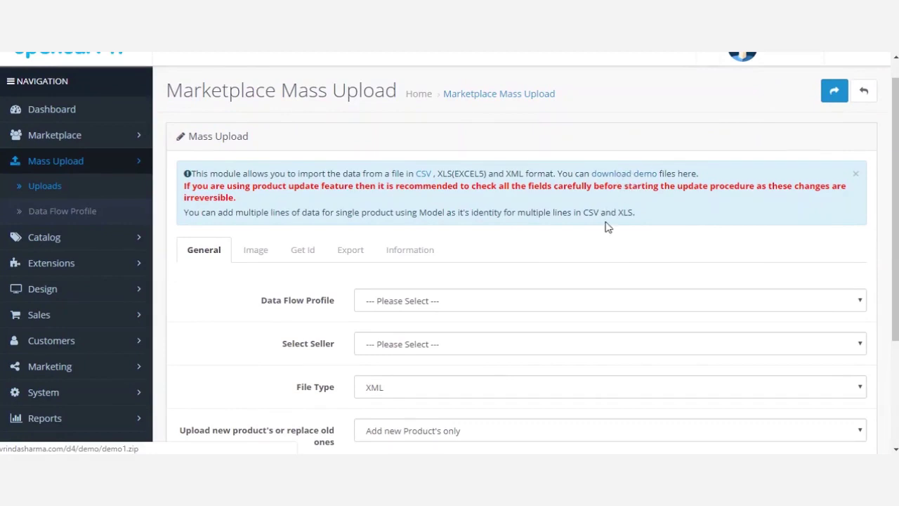
scroll(896, 211, "down", 2)
scroll(895, 211, "down", 2)
scroll(897, 145, "up", 5)
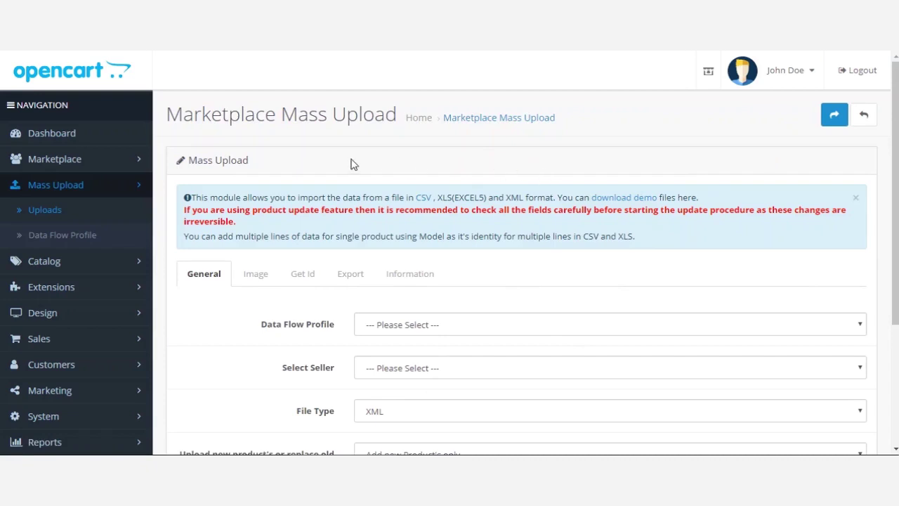
- Switch to File Explorer and extract demo1.zip into a demo1 folder
key("alt+Tab")
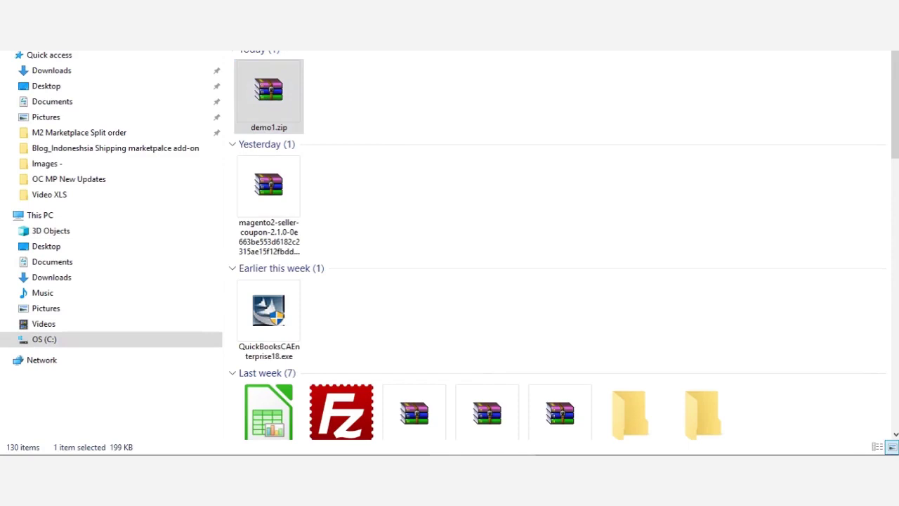
left_click(331, 105)
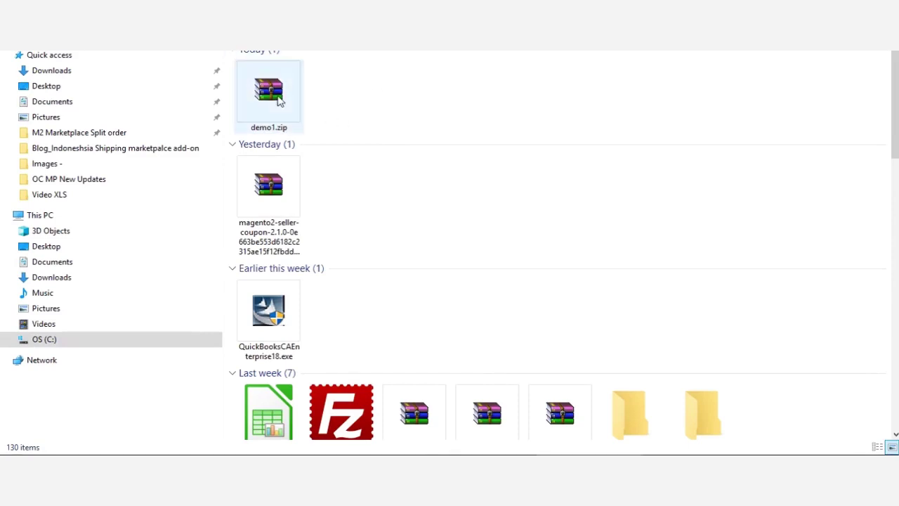
right_click(279, 102)
left_click(371, 180)
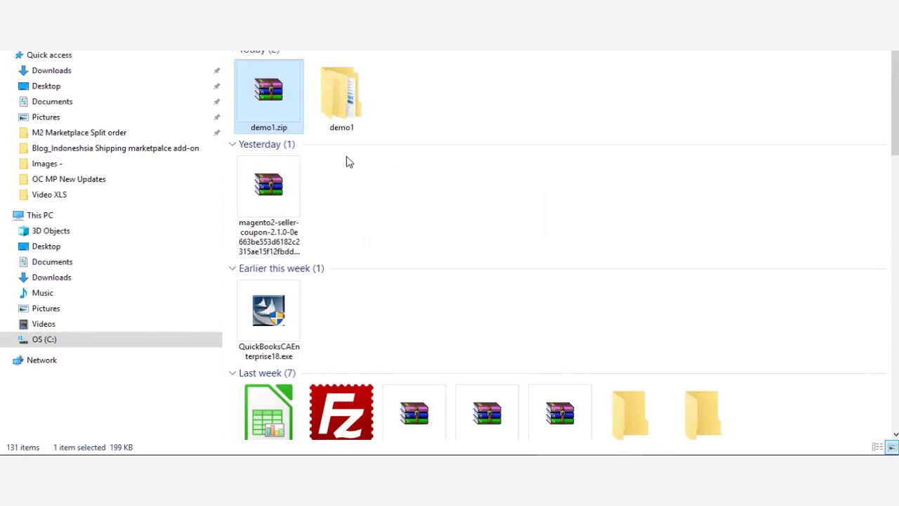
left_click(498, 123)
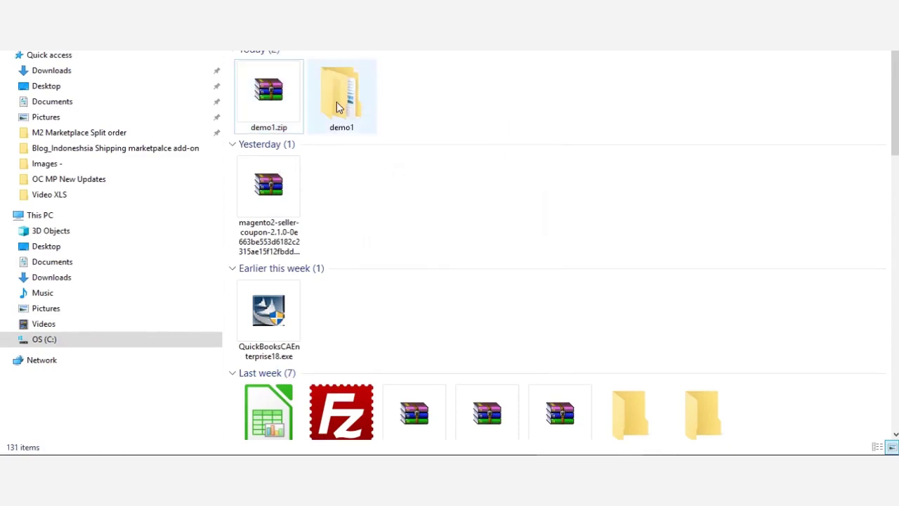
- Open the extracted demo1 folder and go into its XML subfolder
left_click(355, 111)
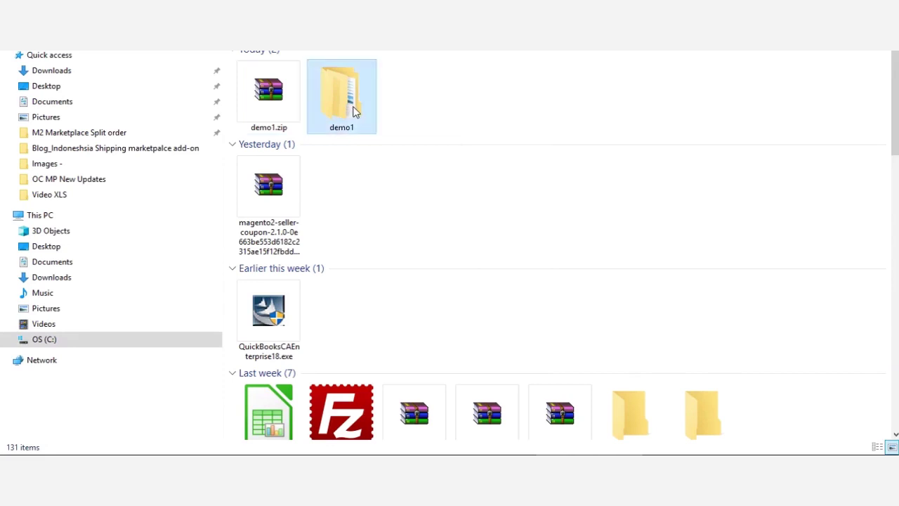
double_click(355, 111)
double_click(260, 66)
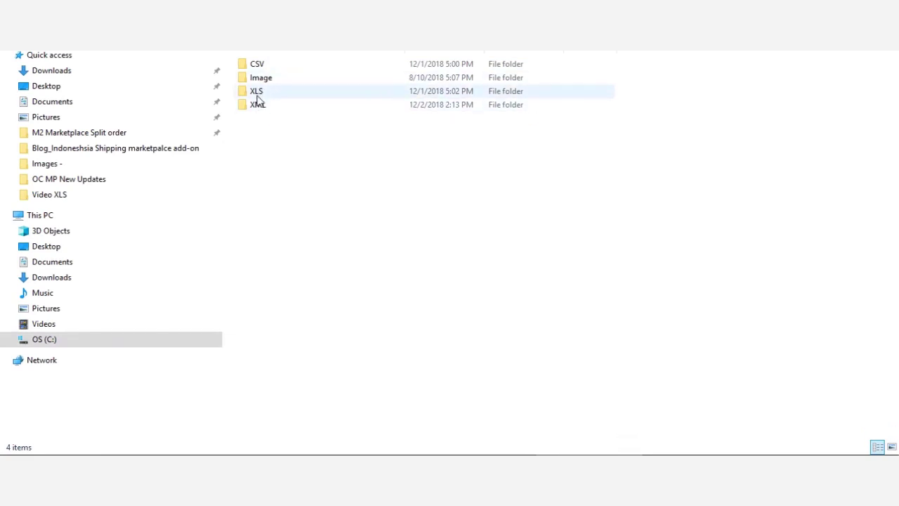
left_click(272, 81)
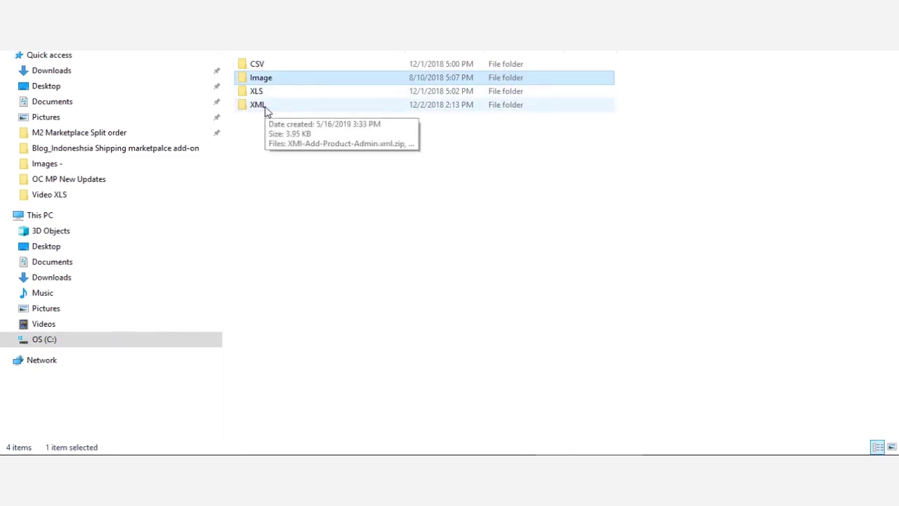
double_click(265, 107)
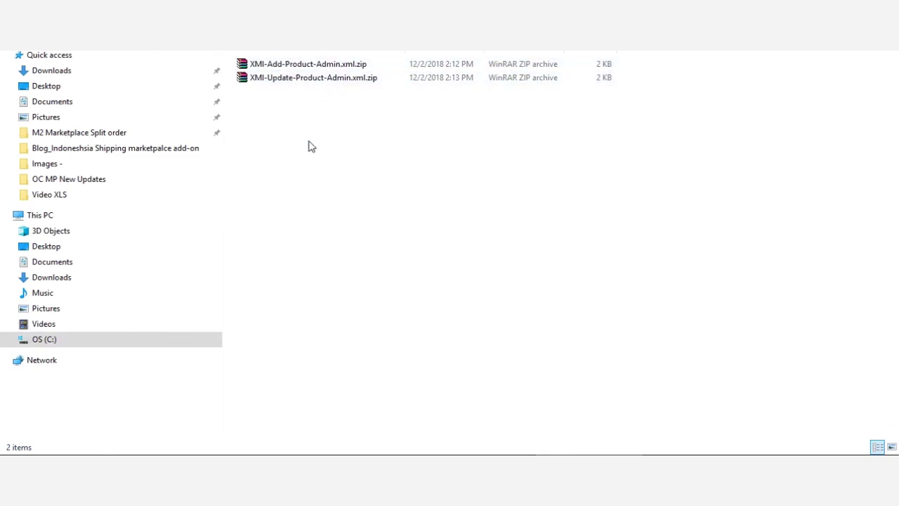
- Extract XMI-Add-Product-Admin.xml.zip into its own folder and delete the archive
left_click(296, 67)
key("Down")
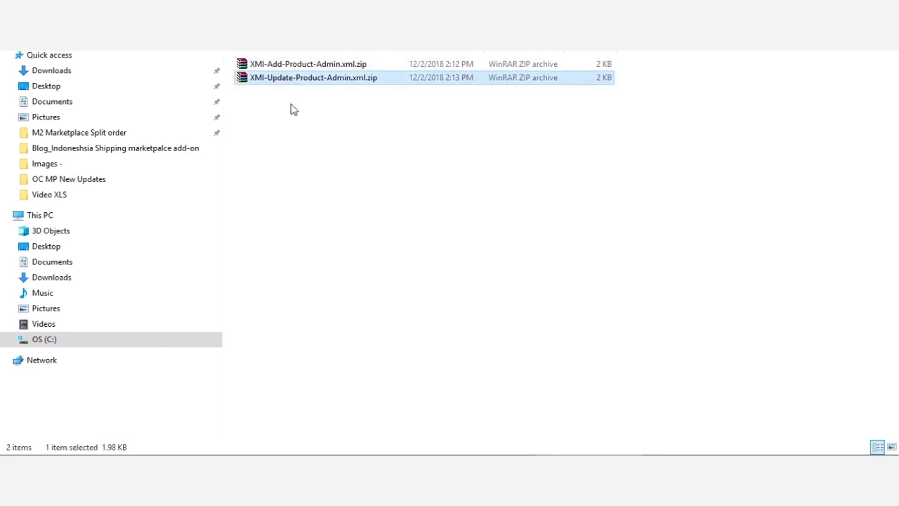
left_click(295, 161)
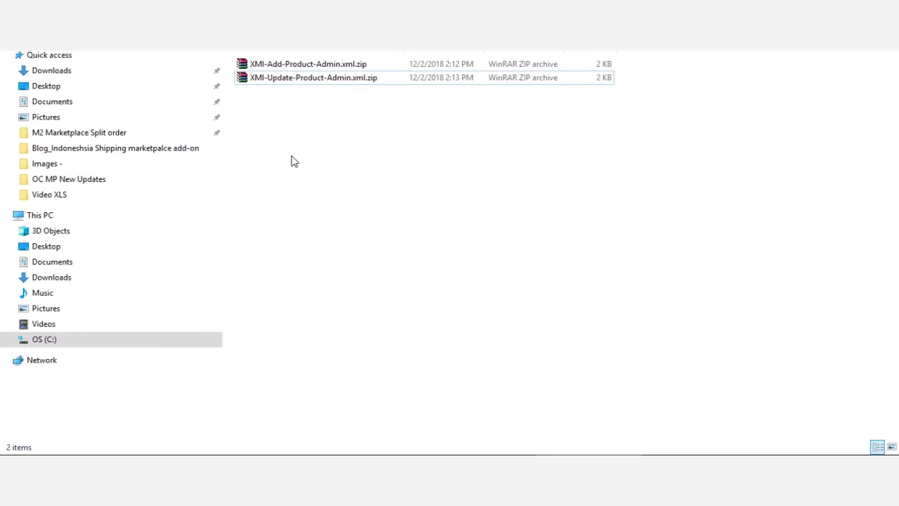
left_click(297, 65)
right_click(297, 64)
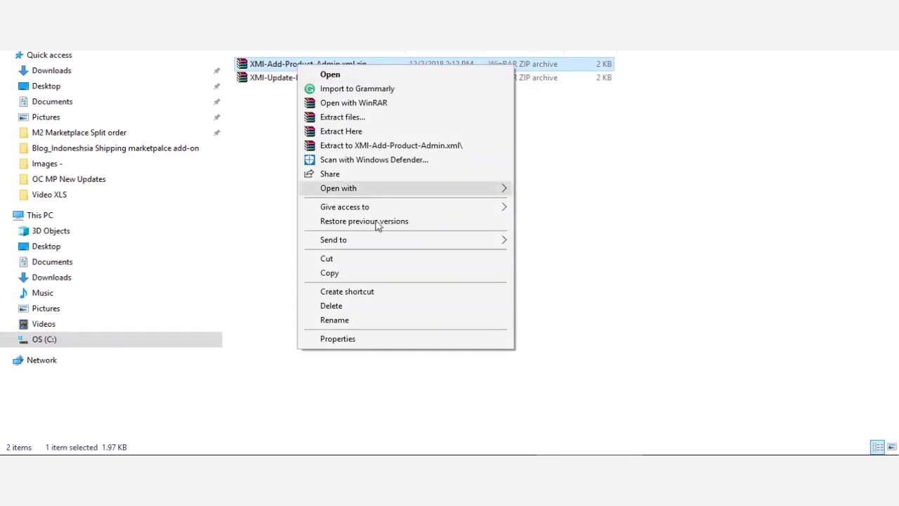
mouse_move(380, 239)
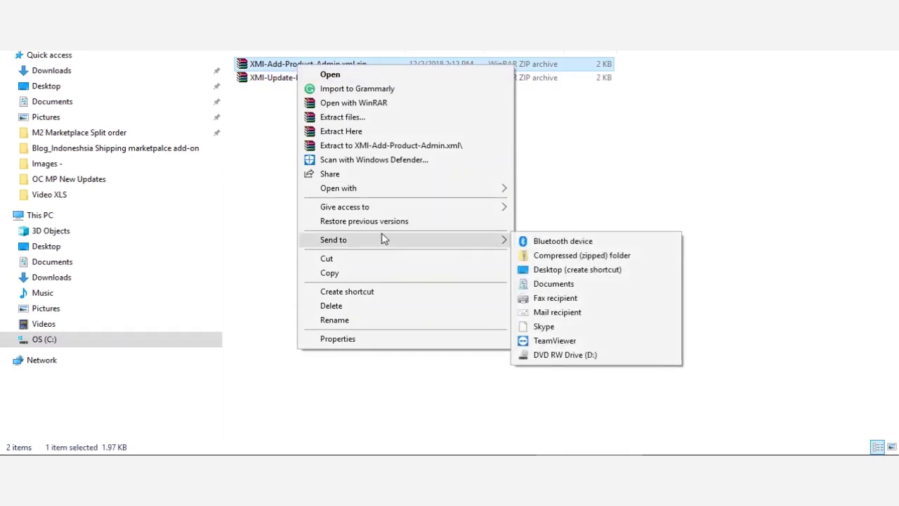
left_click(417, 146)
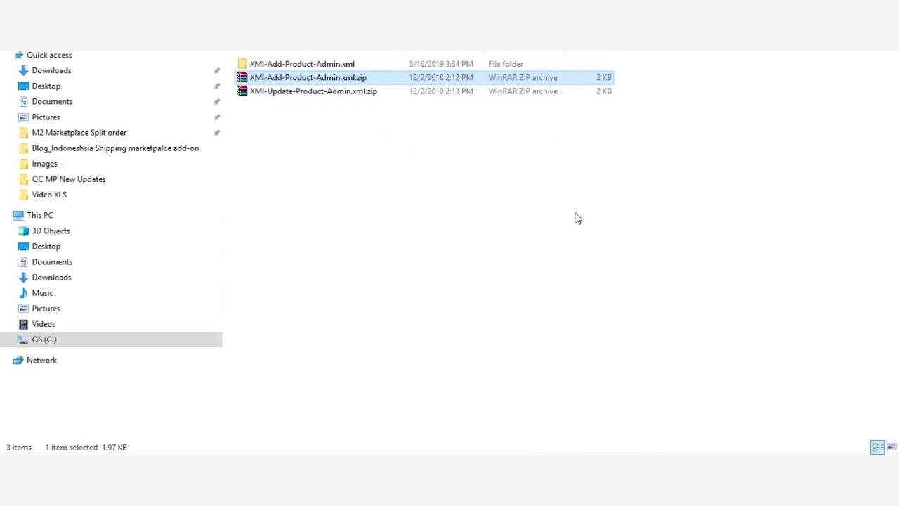
key("Delete")
left_click(502, 281)
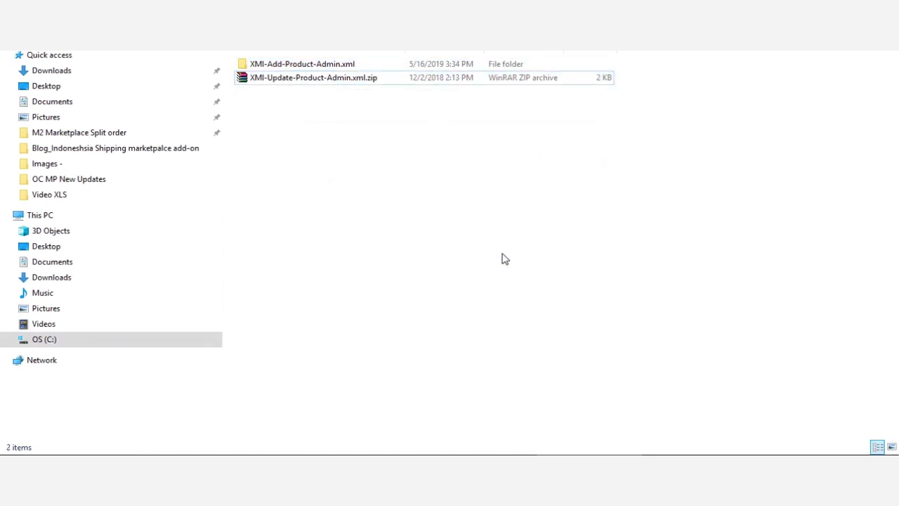
- Open XMI-Add-Product-Admin.xml from the extracted folder in Visual Studio Code and dismiss the PHP validation notice
double_click(327, 67)
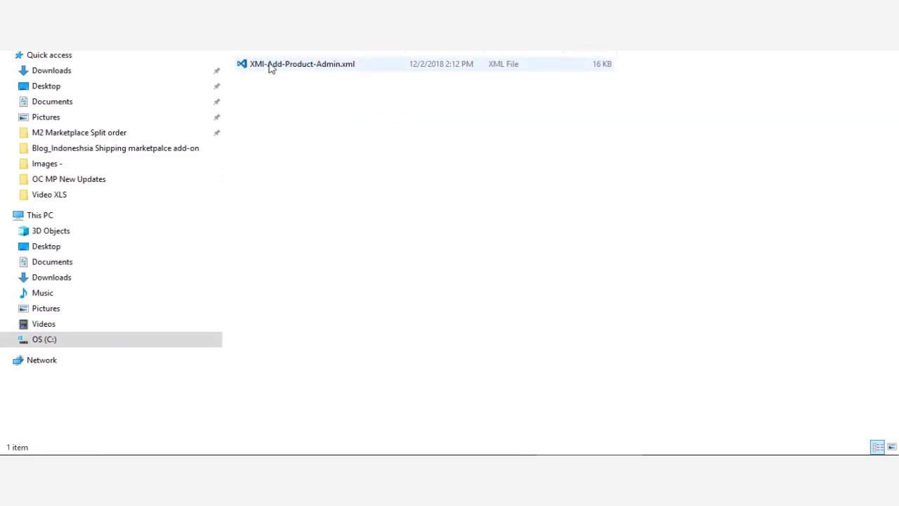
double_click(307, 68)
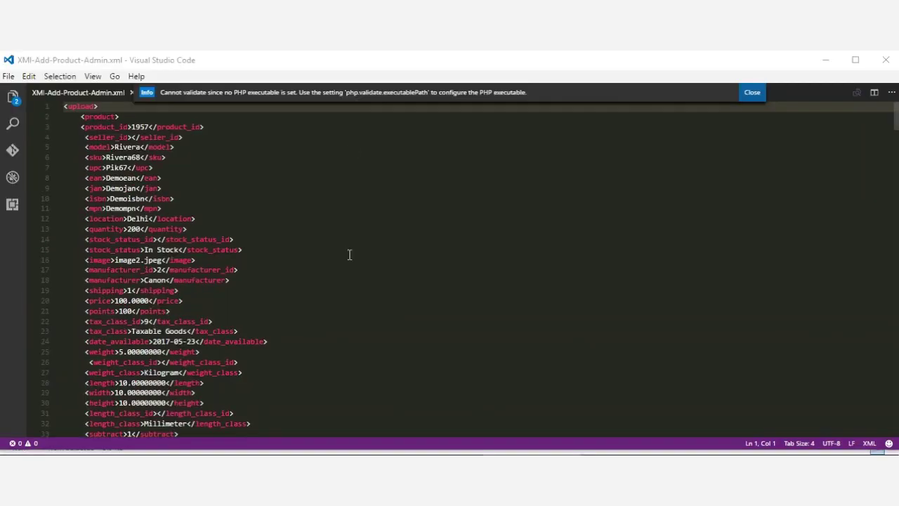
left_click(753, 93)
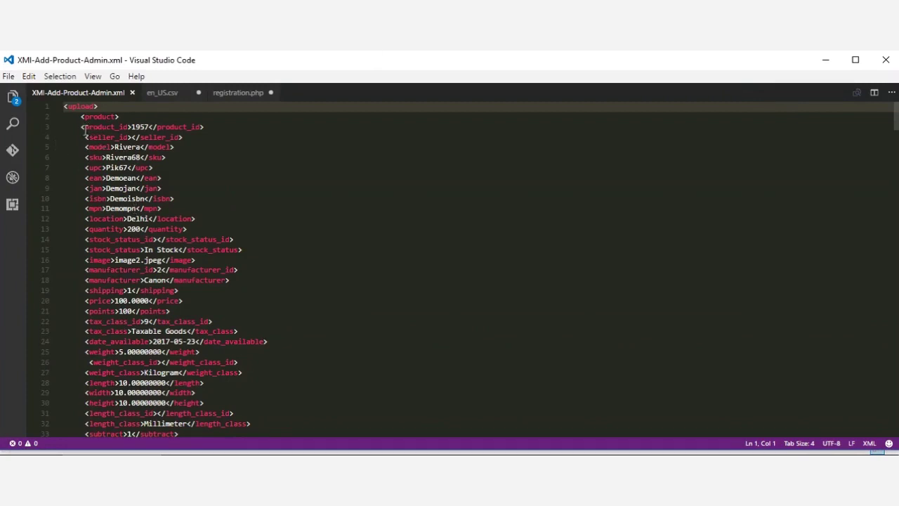
- Examine the product_id and seller_id tags and how the upload and product tags enclose the XML from start to end
left_click_drag(130, 129, 80, 128)
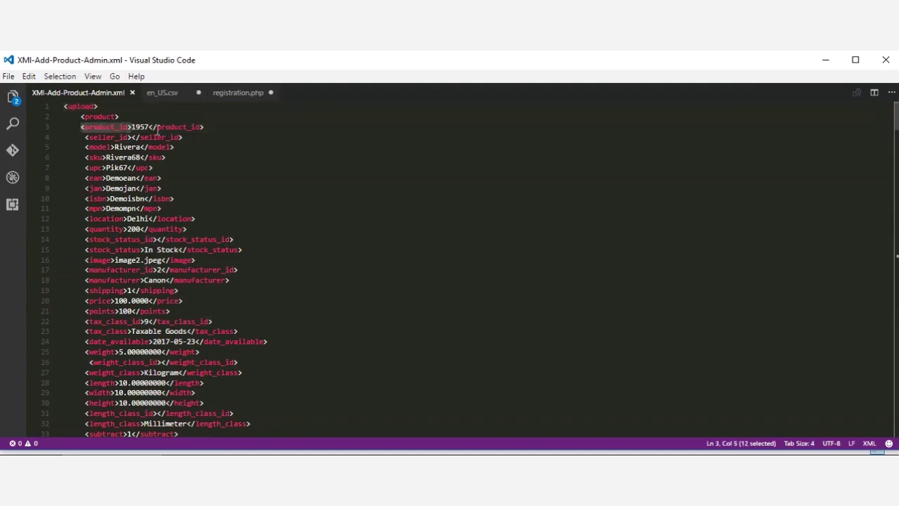
left_click_drag(150, 128, 154, 128)
left_click(102, 129)
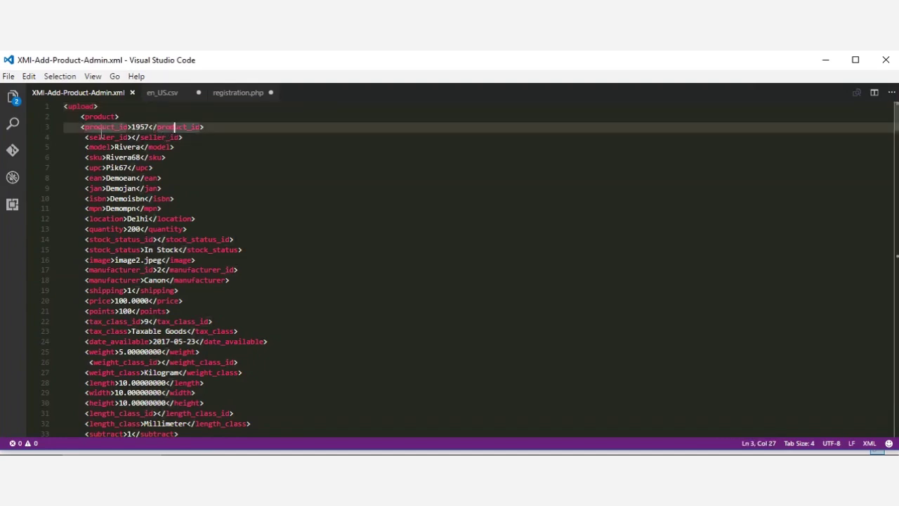
left_click(102, 136)
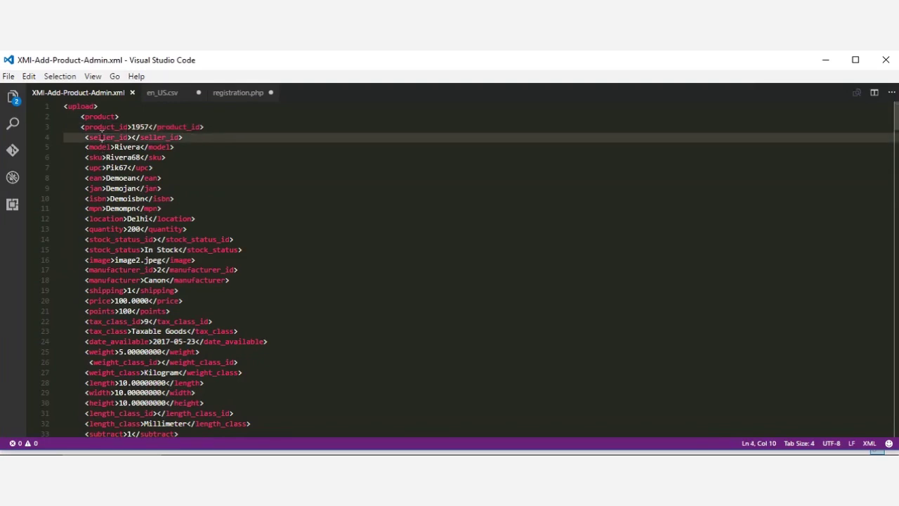
left_click(78, 106)
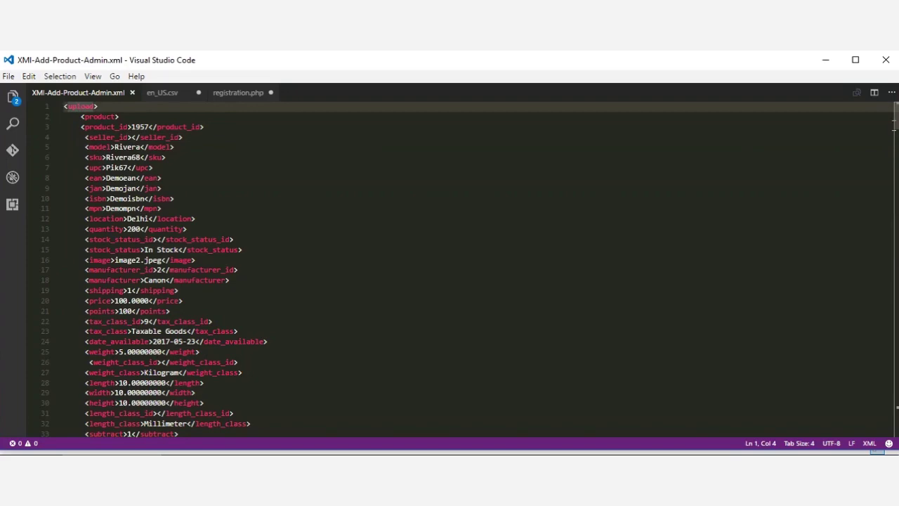
scroll(896, 164, "down", 3)
left_click_drag(896, 164, 457, 212)
left_click(99, 116)
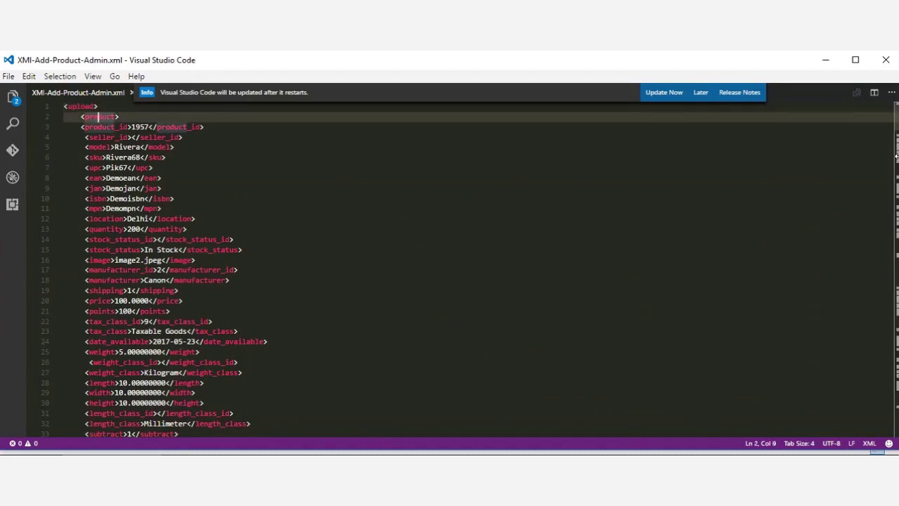
scroll(463, 267, "down", 20)
scroll(464, 267, "down", 20)
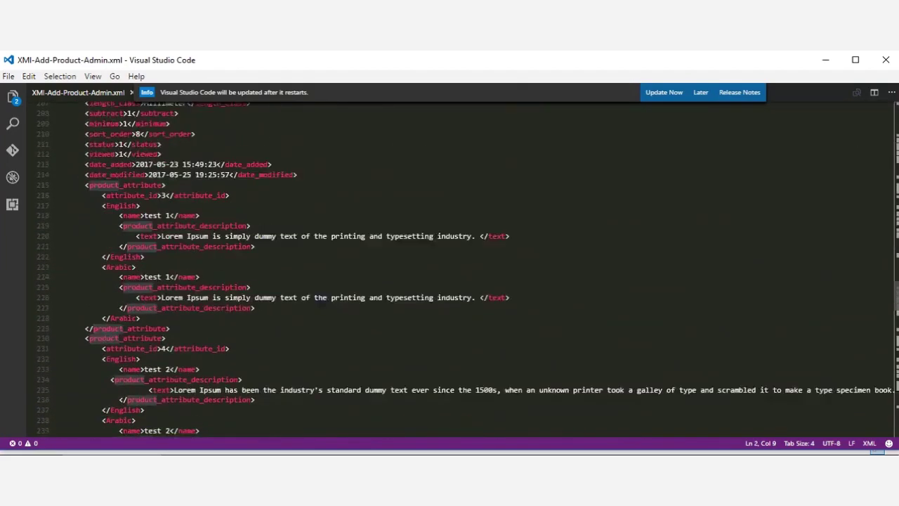
scroll(464, 267, "down", 17)
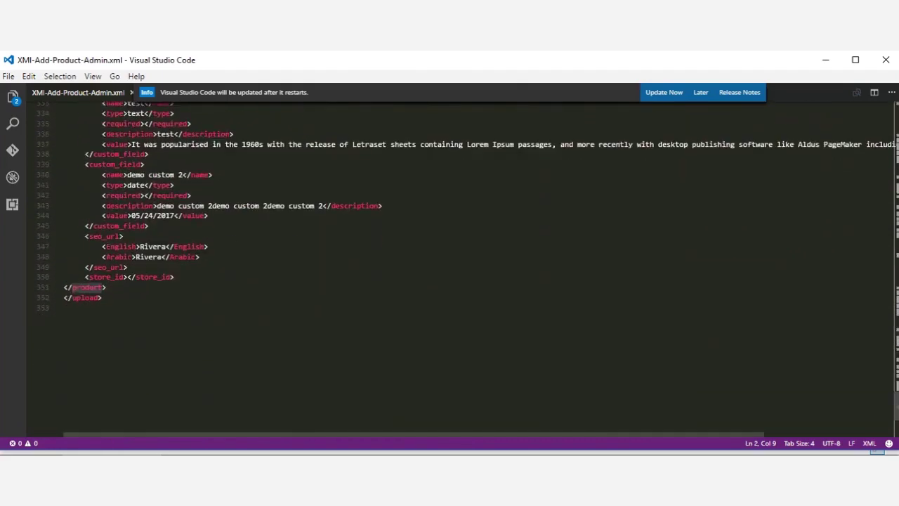
scroll(252, 150, "up", 20)
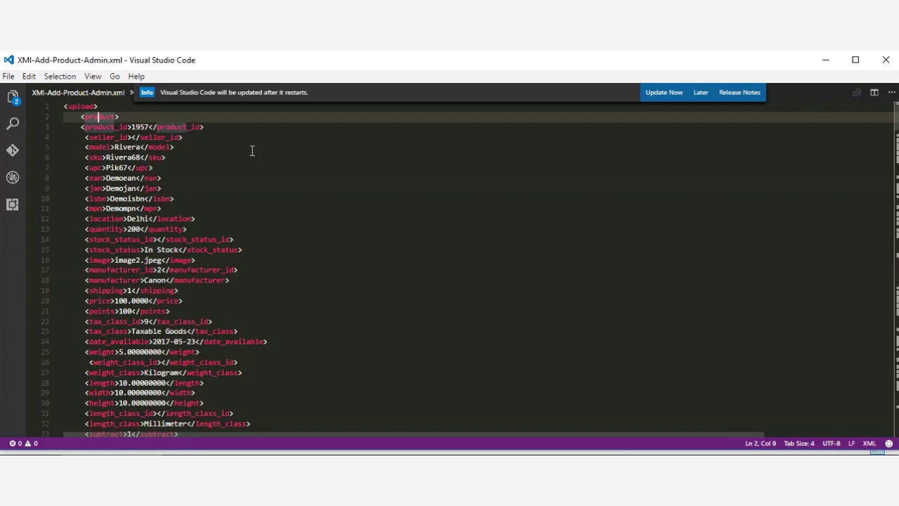
- Examine the first product's enclosing upload and product tags and its basic fields, from product_id, seller_id, model and sku through quantity
left_click(71, 106)
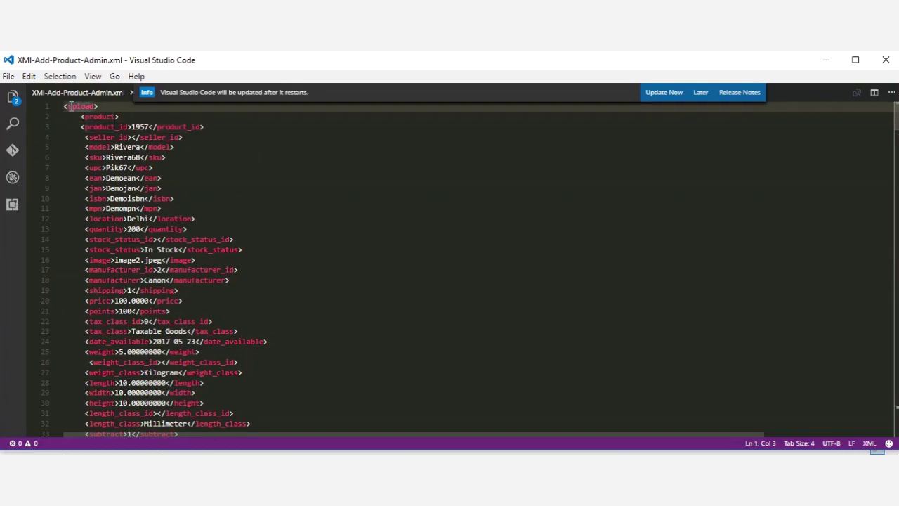
left_click(95, 117)
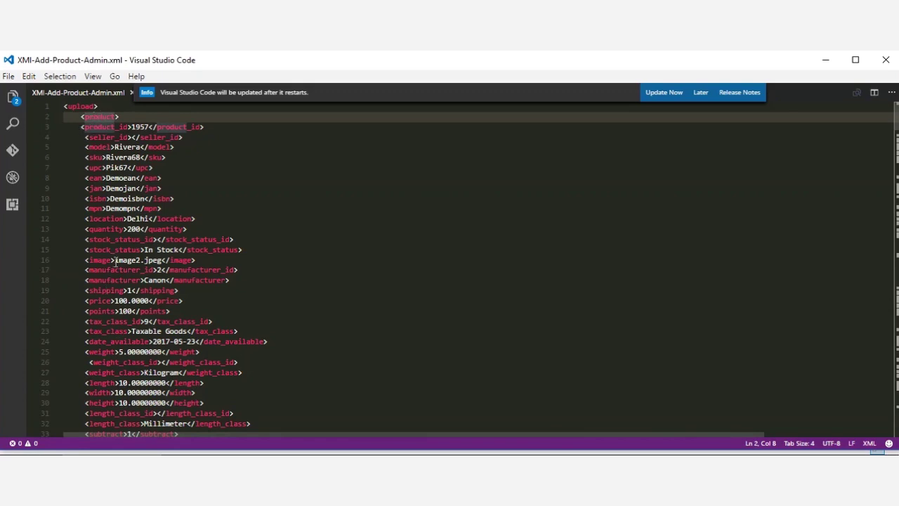
left_click(110, 127)
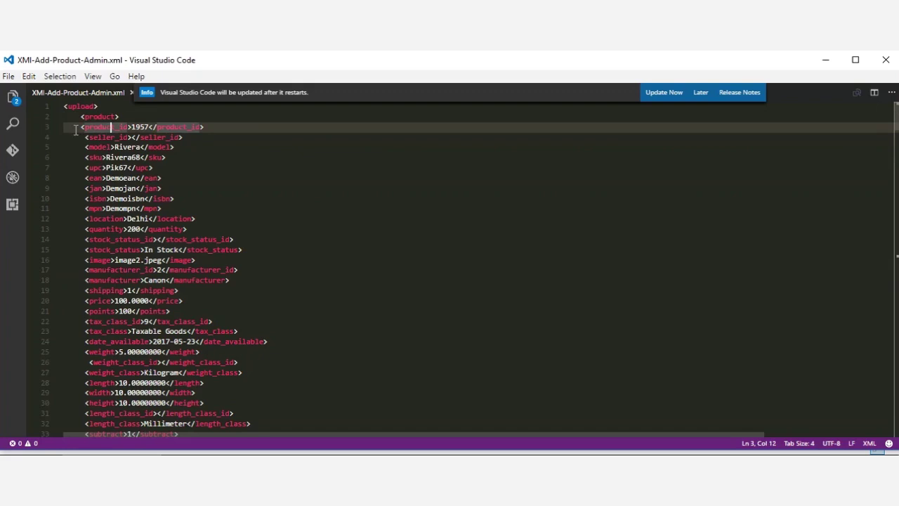
left_click(119, 137)
left_click(92, 147)
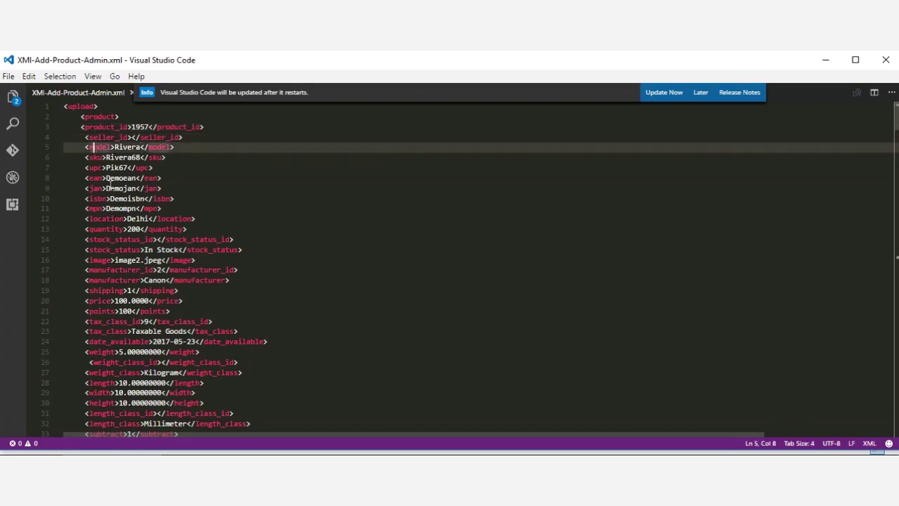
left_click(93, 157)
left_click_drag(98, 229, 120, 229)
scroll(115, 351, "down", 8)
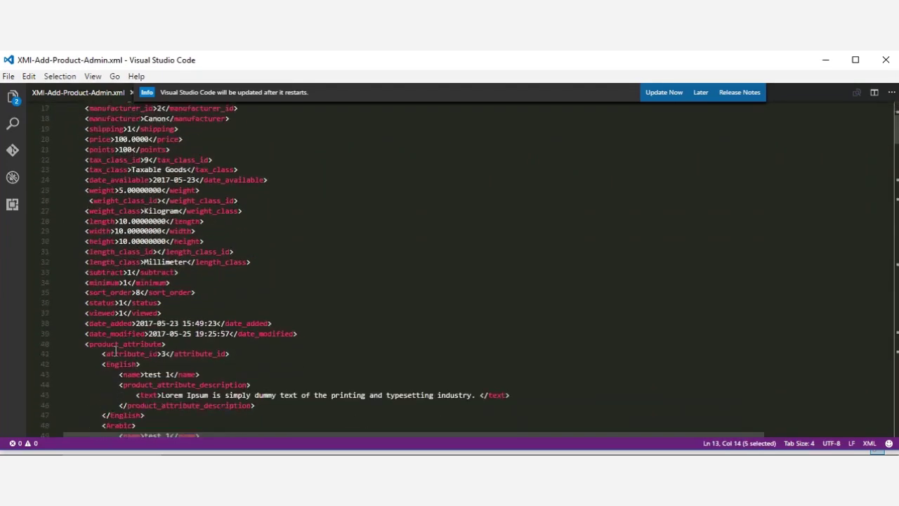
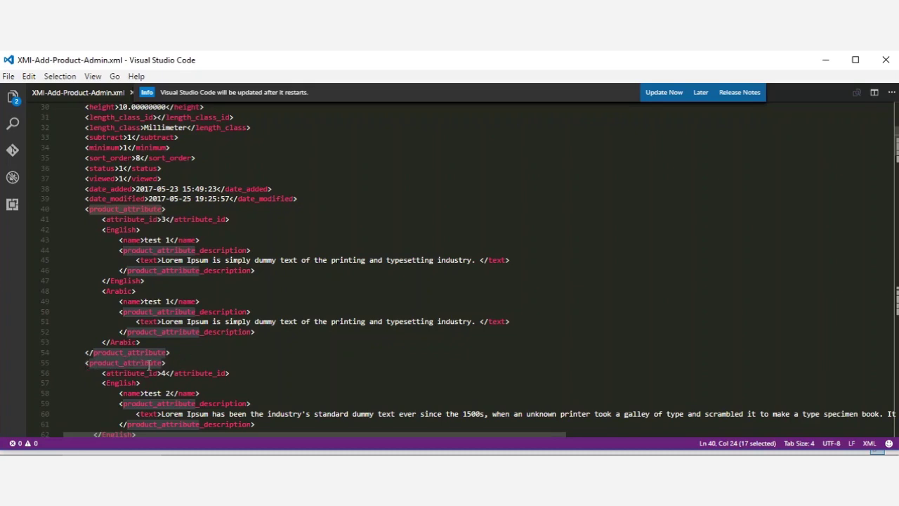
- Examine the first product_attribute block, including its attribute_id and the English name and product_attribute_description tags
scroll(156, 358, "down", 3)
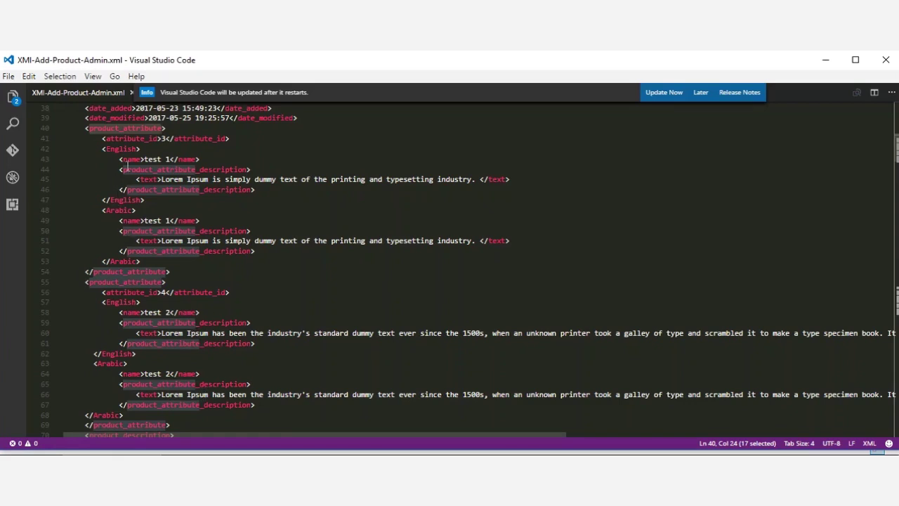
scroll(121, 210, "up", 1)
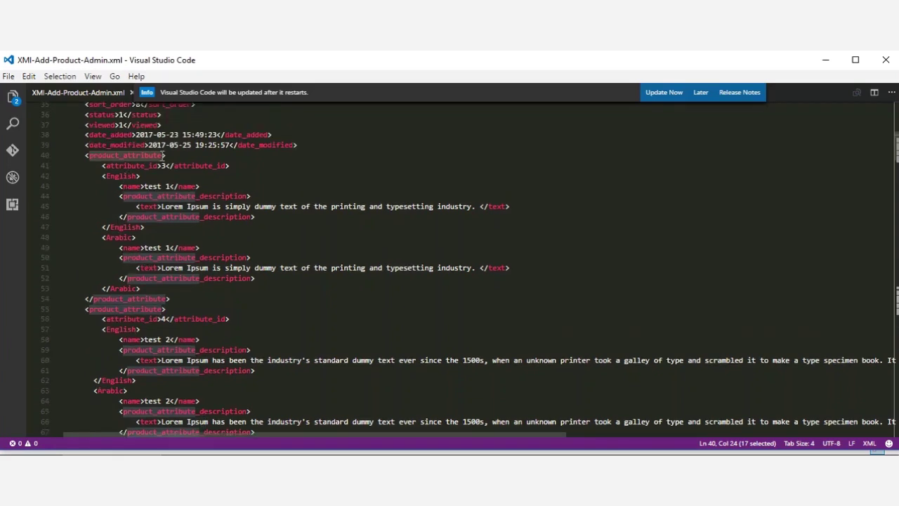
left_click(124, 176)
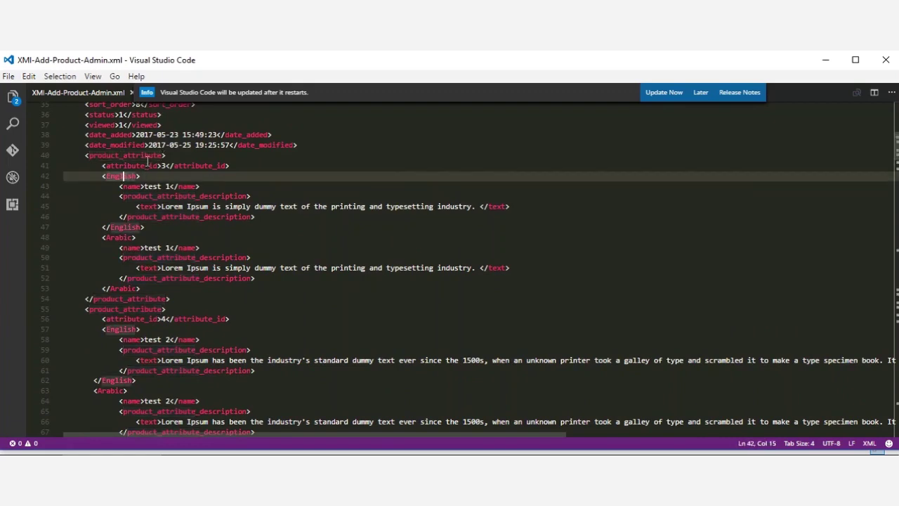
left_click(118, 165)
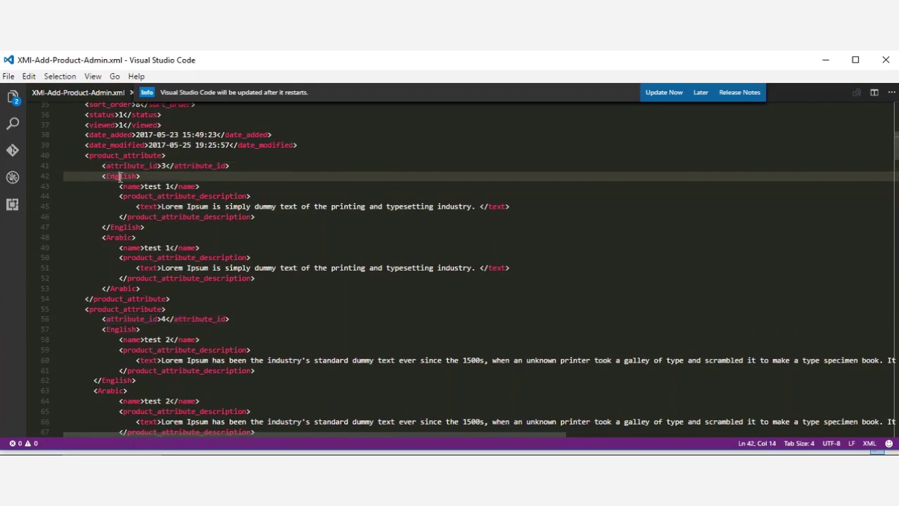
left_click(120, 177)
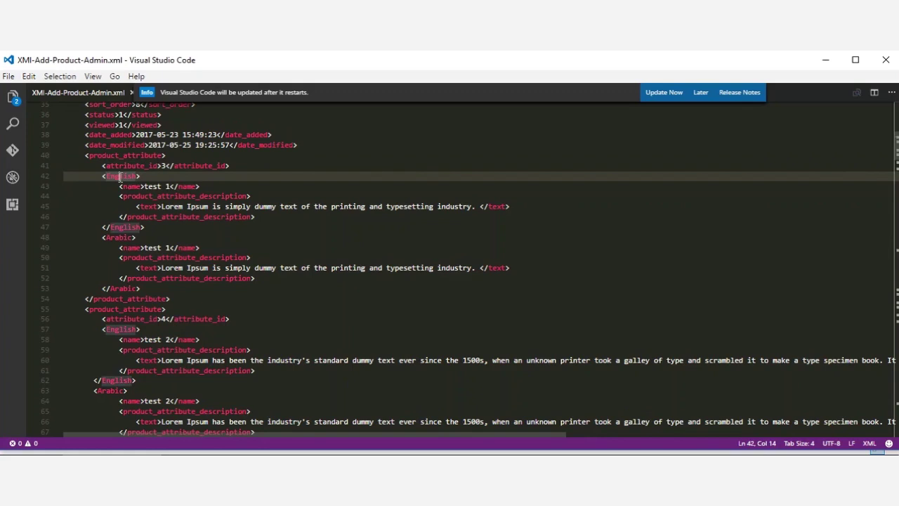
left_click(137, 187)
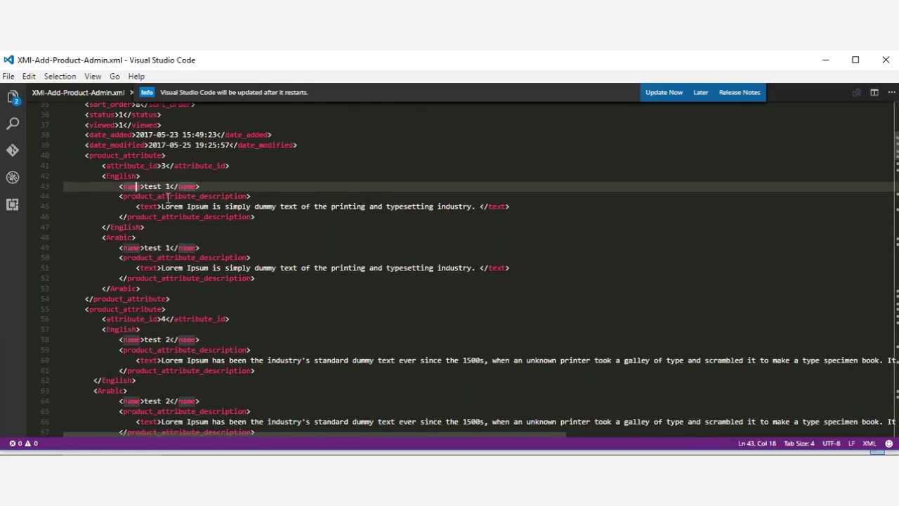
left_click(167, 197)
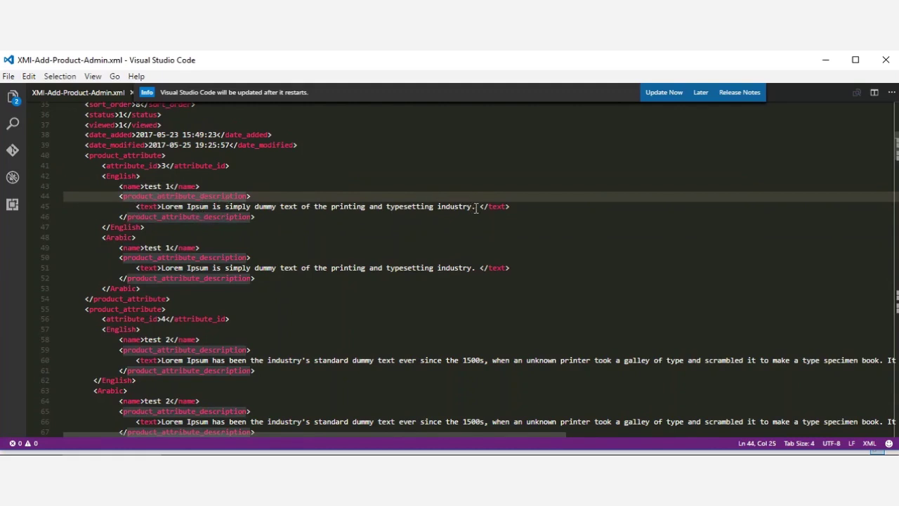
- Compare the Arabic block of the first product_attribute with its English block, including the name and description text
left_click(117, 238)
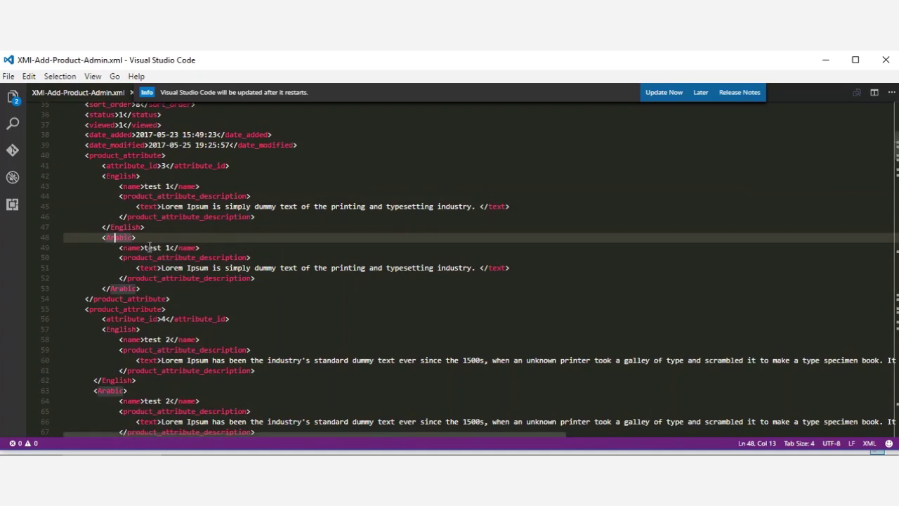
left_click(120, 173)
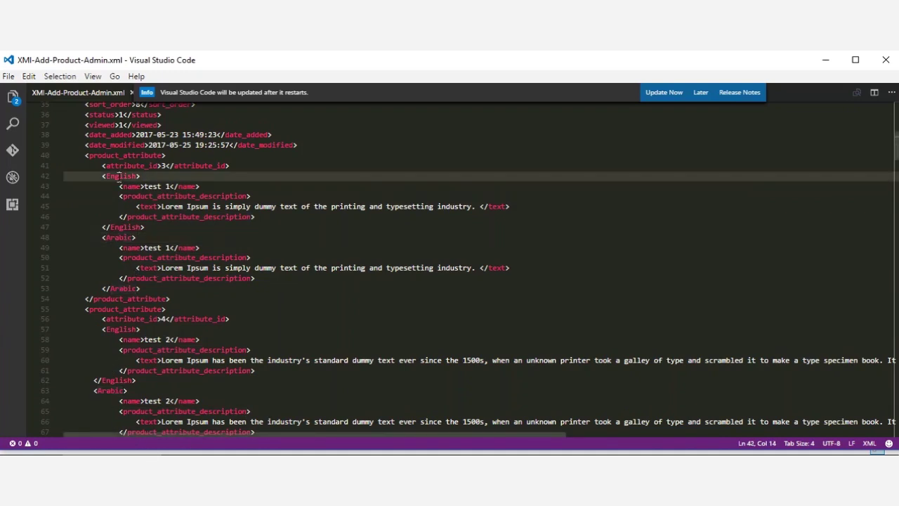
left_click(116, 238)
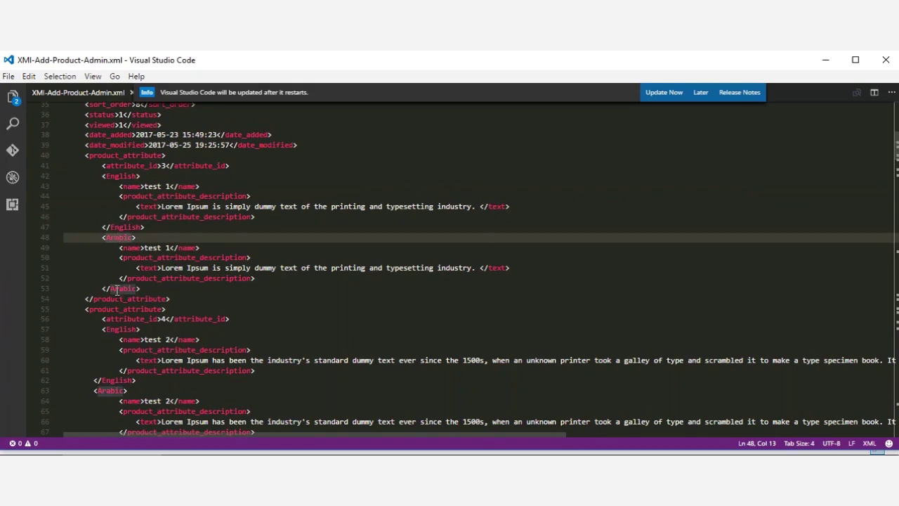
left_click_drag(121, 186, 253, 216)
left_click(163, 279)
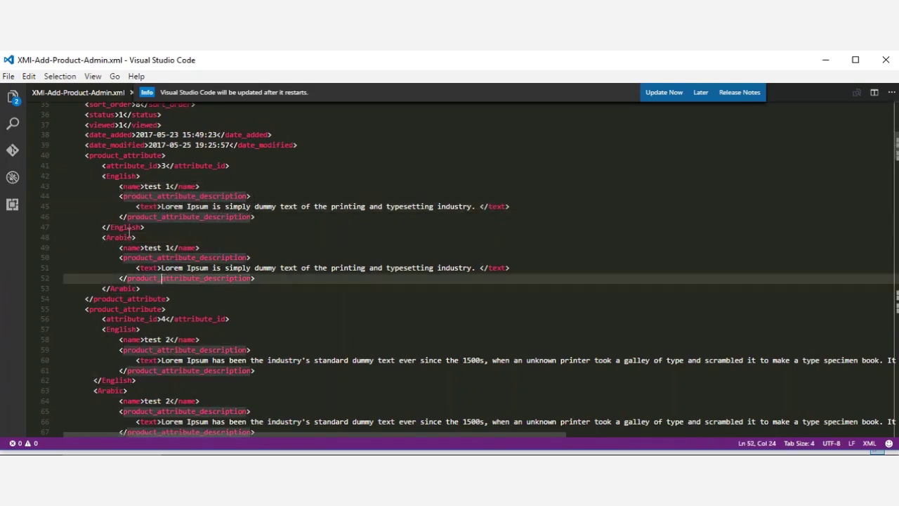
left_click(164, 268)
left_click_drag(164, 268, 477, 267)
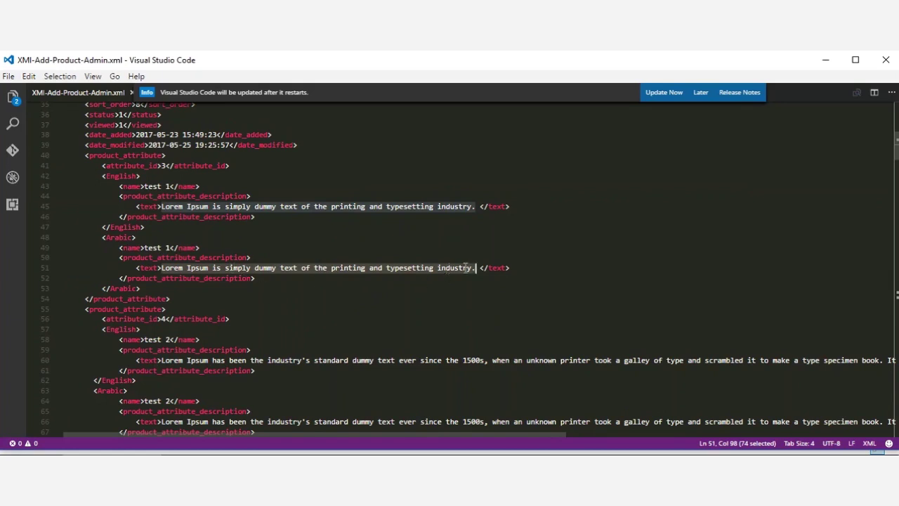
left_click(271, 288)
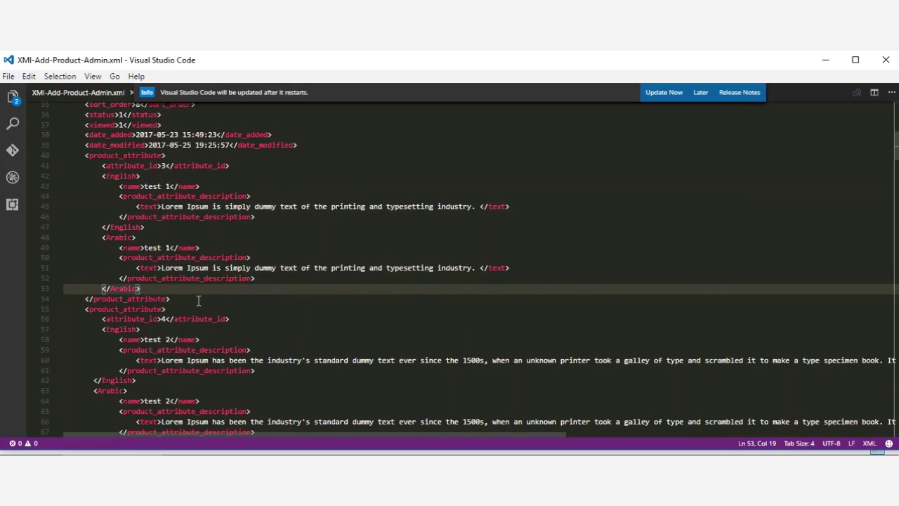
- Set the first product's product_id to 100
scroll(132, 292, "up", 5)
scroll(132, 292, "up", 6)
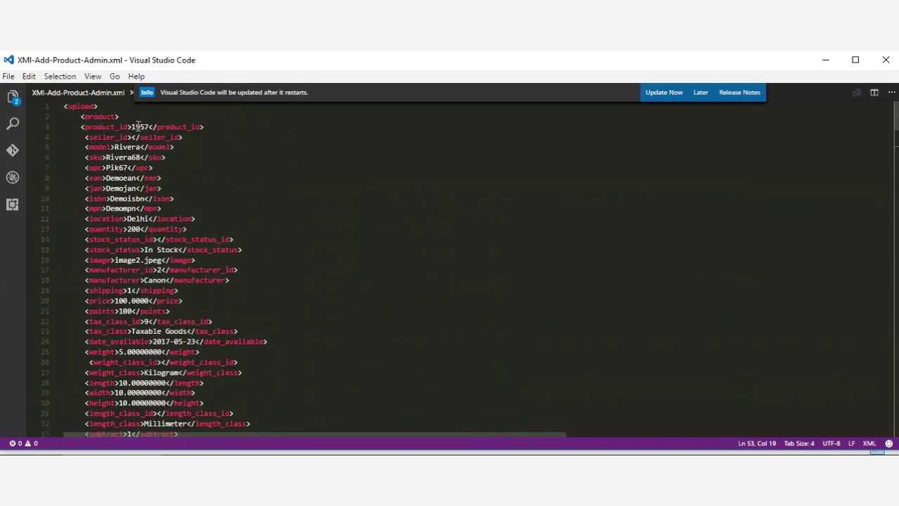
double_click(138, 126)
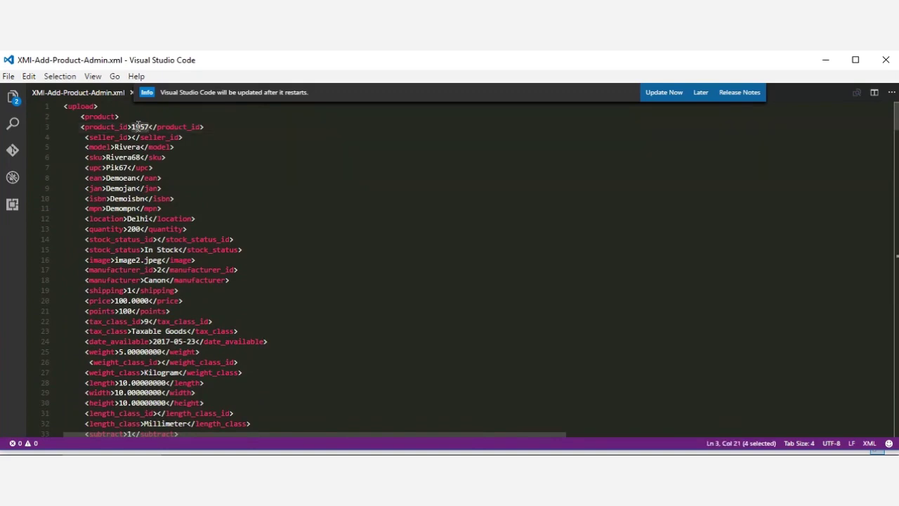
type("100")
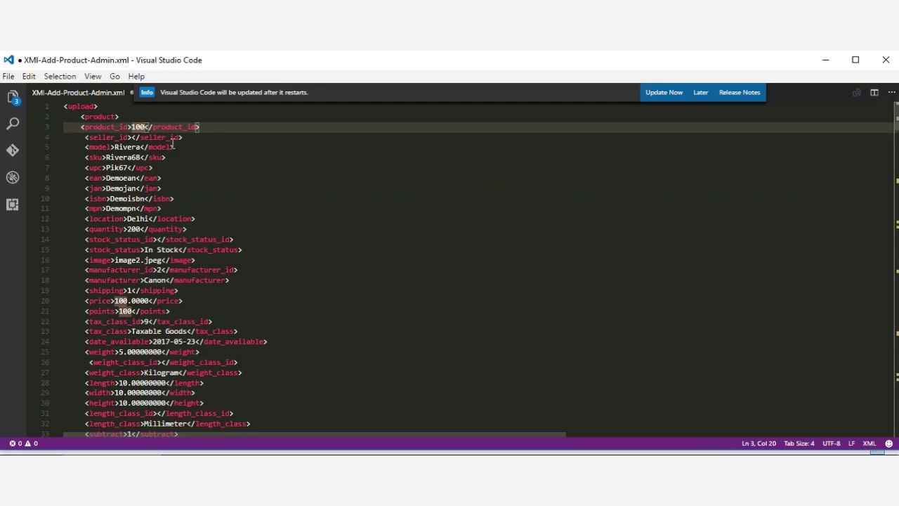
- Search the file for product_id and go to the opening product tag of the second product
key("ctrl+f")
type("product_id")
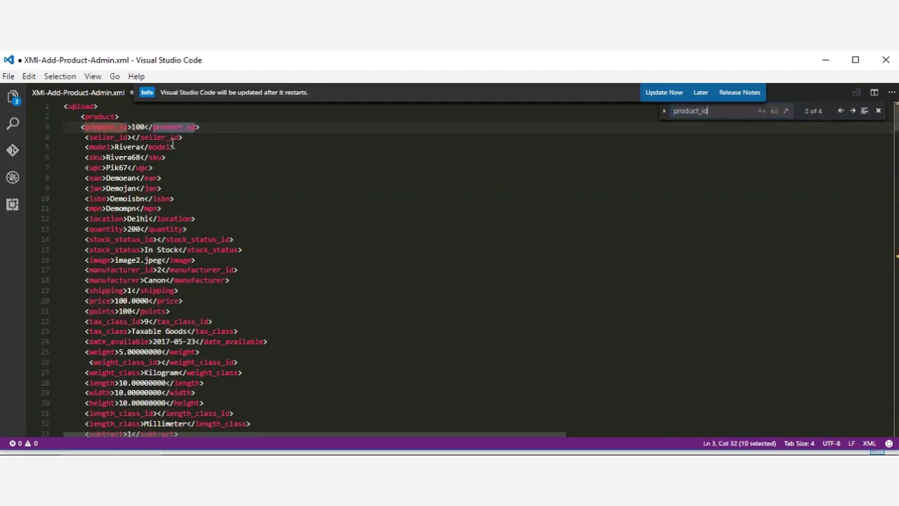
key("Return")
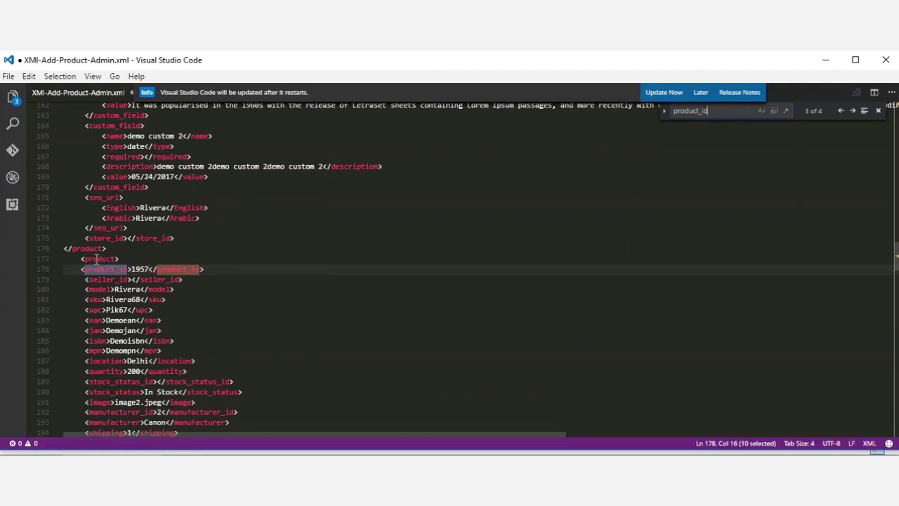
left_click(99, 260)
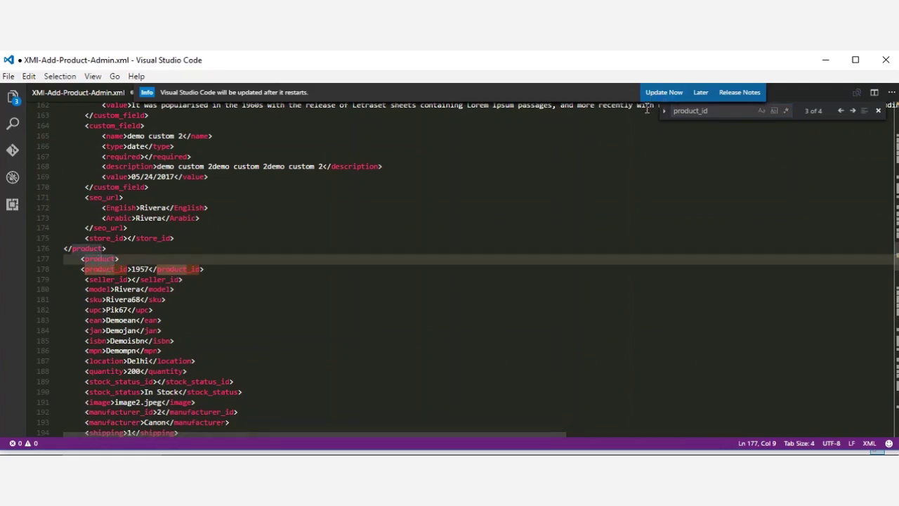
- Postpone the editor update, then set the second product's product_id to 121 and save the file
key("ctrl+f")
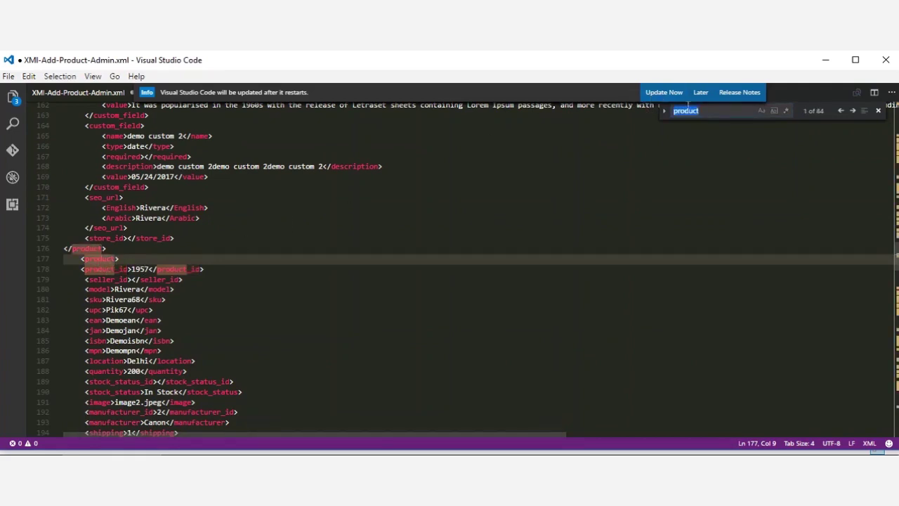
left_click(700, 92)
left_click(718, 116)
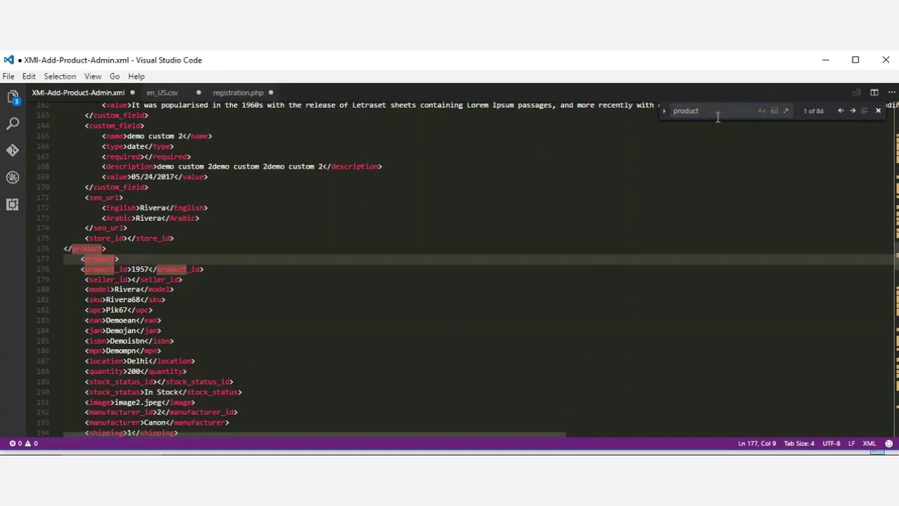
type("_id")
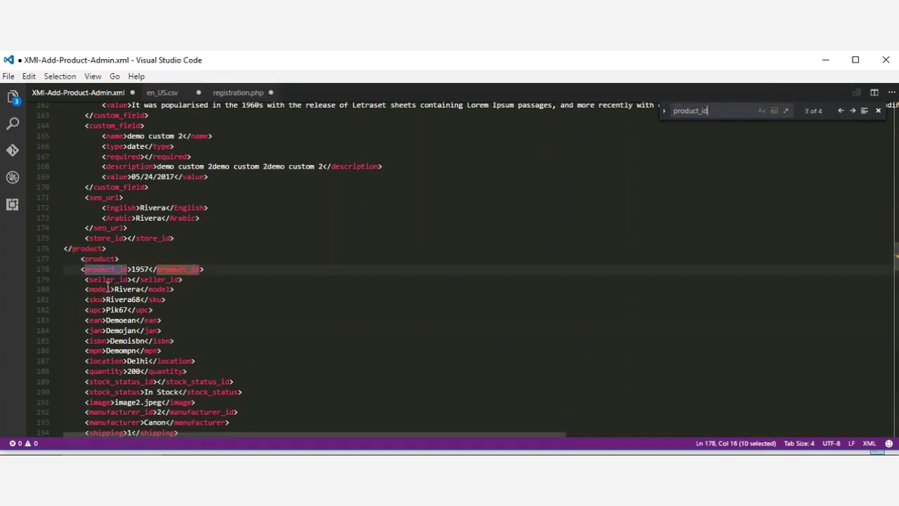
double_click(141, 269)
type("12")
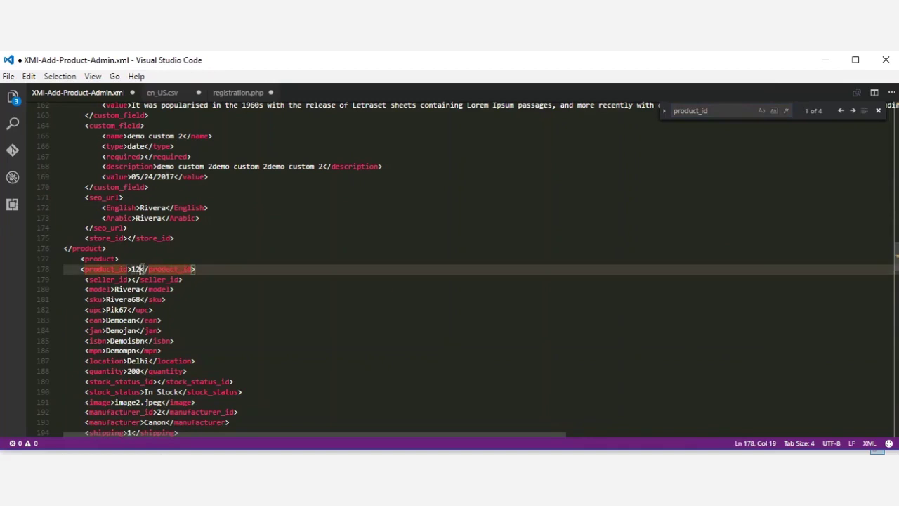
type("3")
key("ctrl+s")
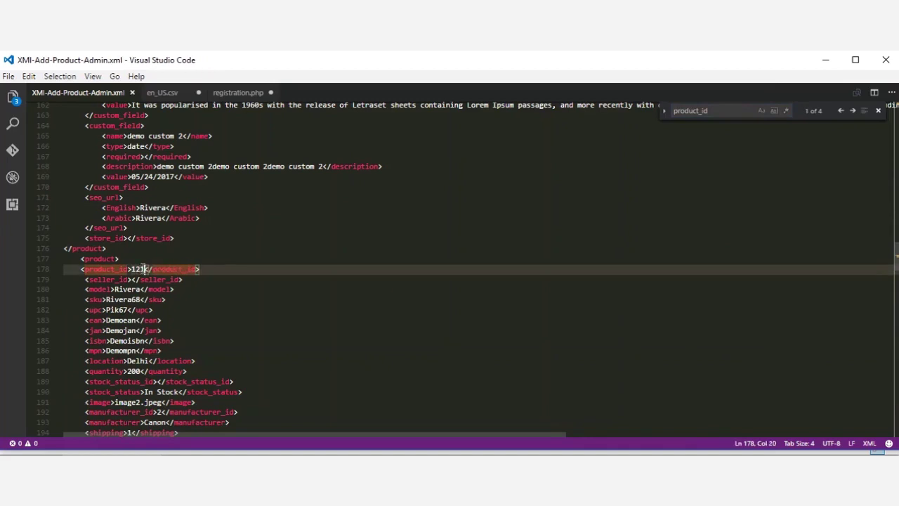
- Search the file for product_id again and check the first product's ID value
key("ctrl+f")
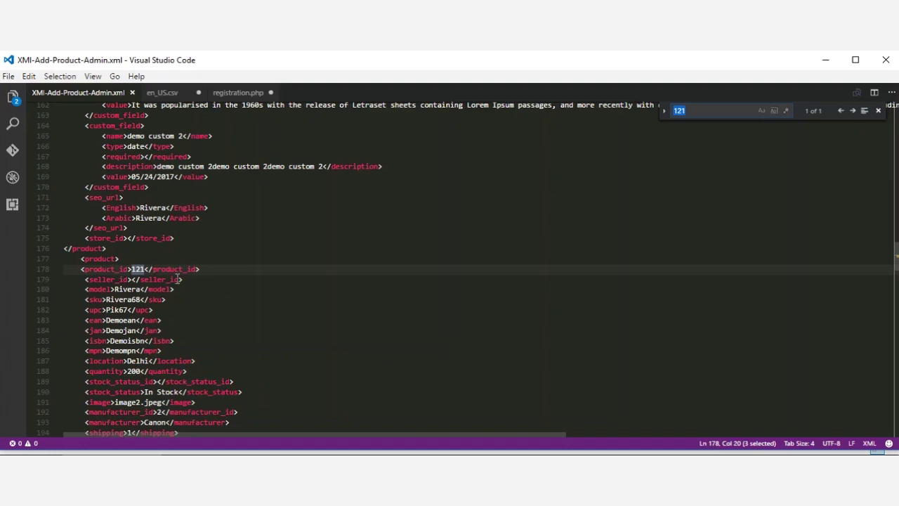
left_click(713, 109)
left_click_drag(712, 110, 653, 110)
type("product")
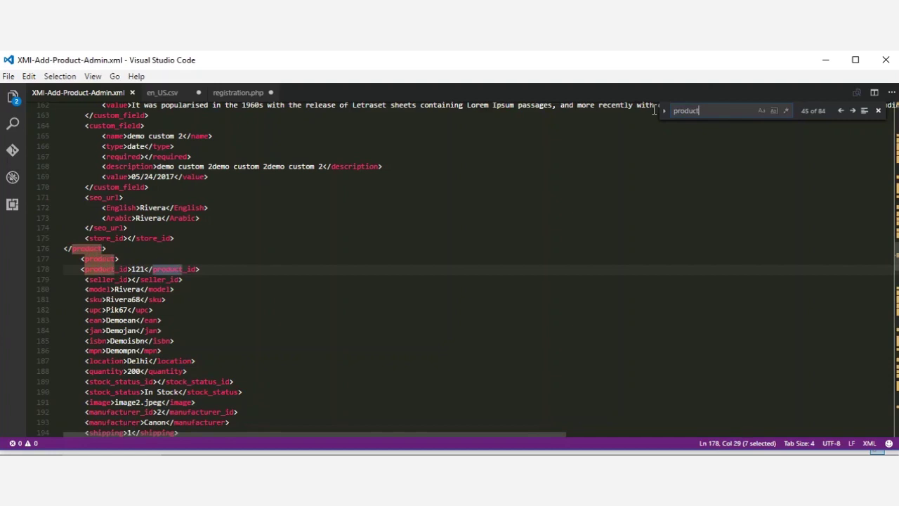
type("_id")
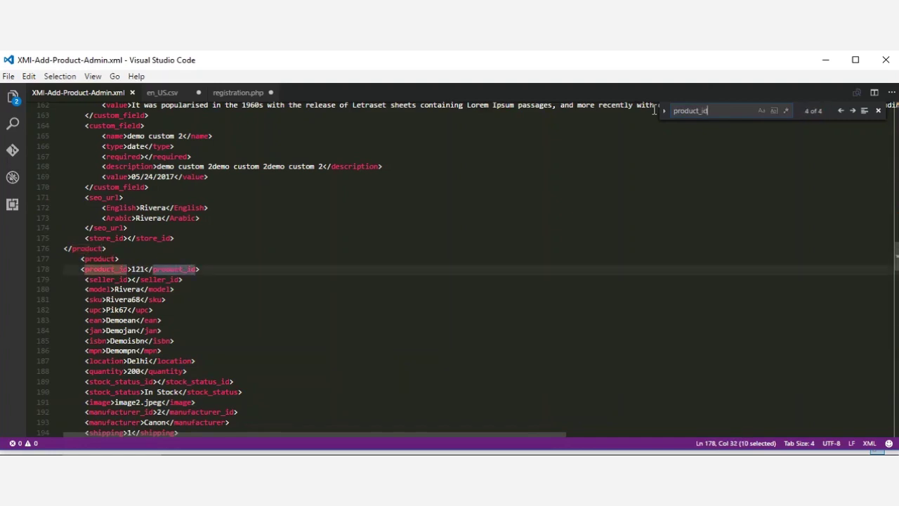
key("Return")
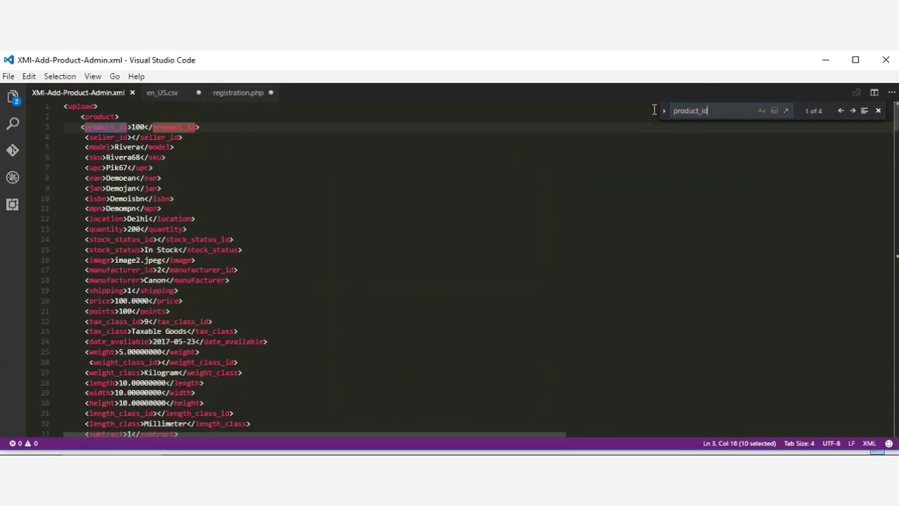
left_click(136, 127)
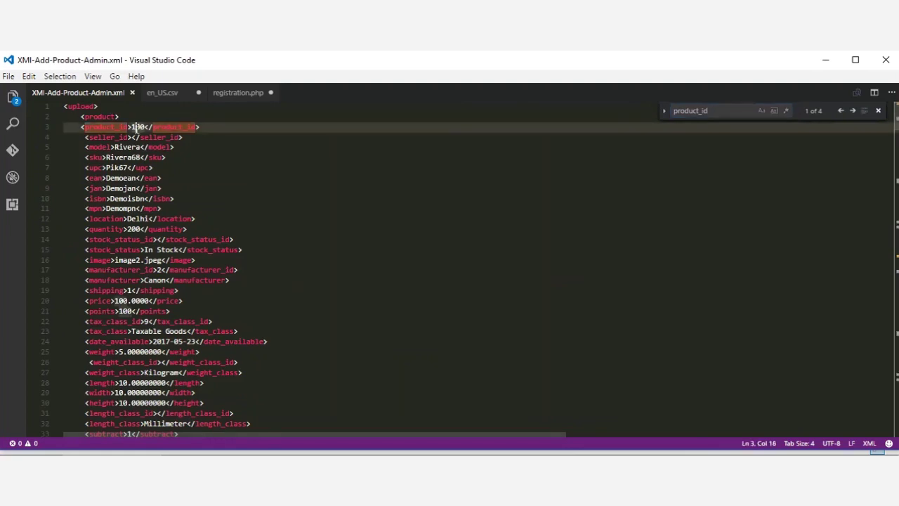
- Set the first product's product_id to 120, save the XML file and close the editor
type("120")
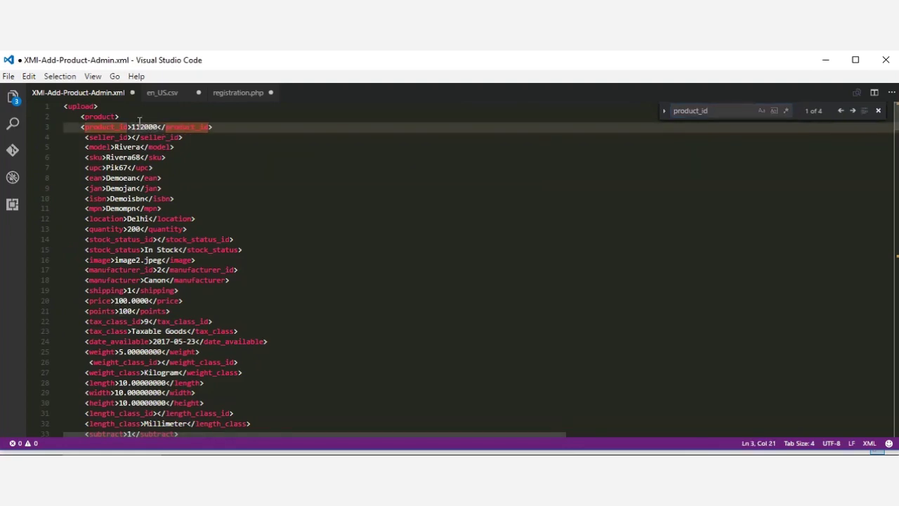
key("Delete")
key("Delete")
key("BackSpace")
key("BackSpace")
key("BackSpace")
type("20")
key("ctrl+s")
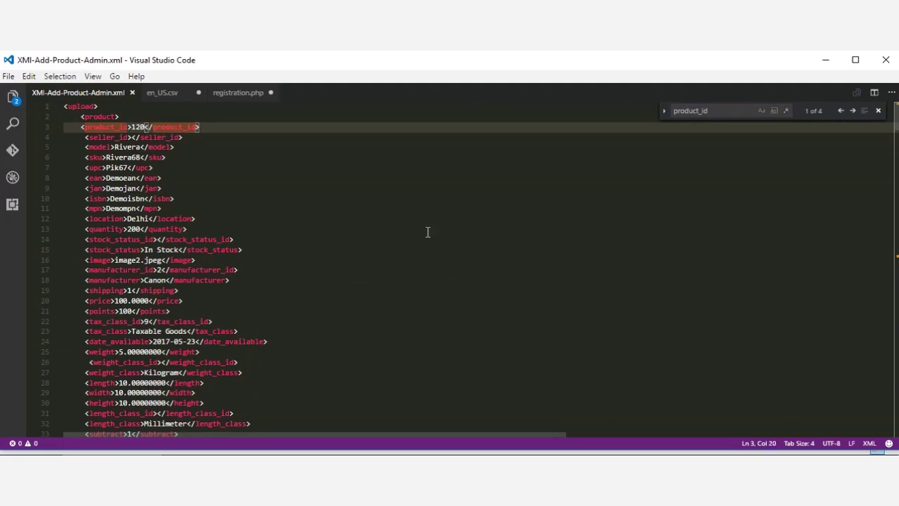
left_click(886, 60)
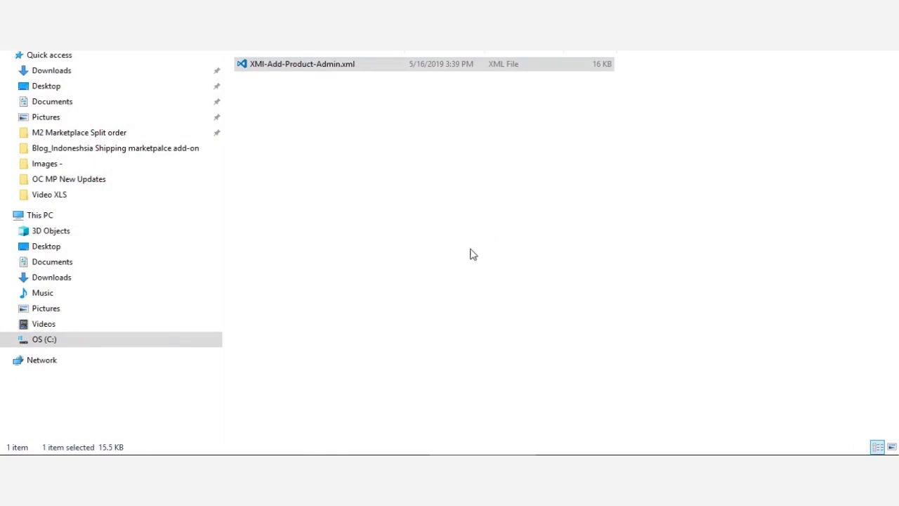
- Compress XMI-Add-Product-Admin.xml into a zip archive and name it XMI-Add-Product-Admin.xml.zip
left_click(333, 166)
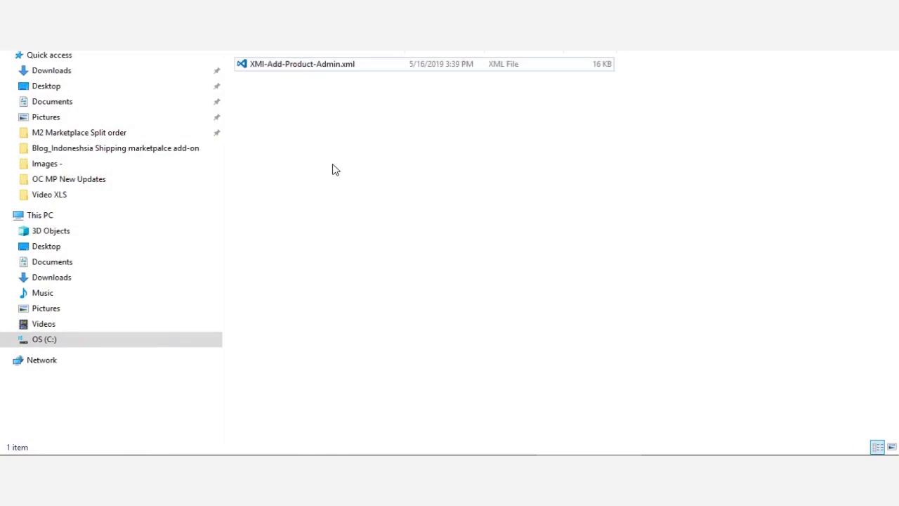
right_click(317, 71)
mouse_move(495, 259)
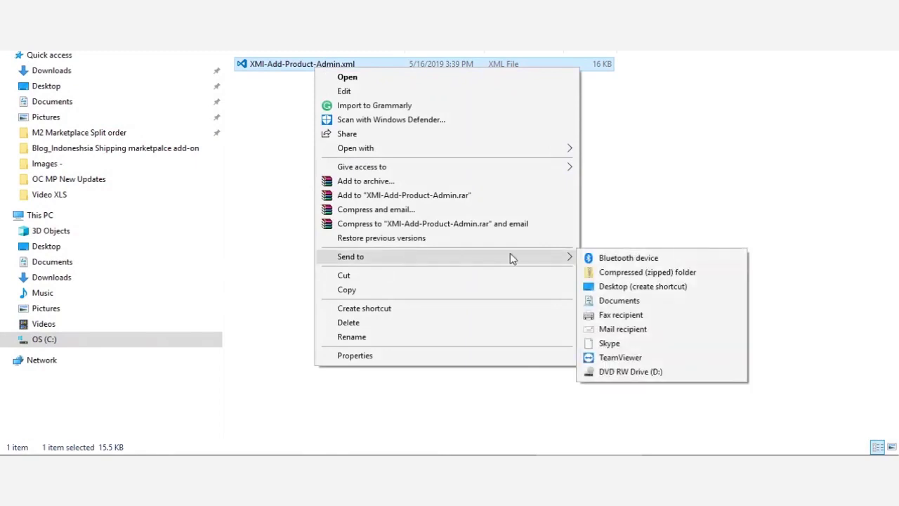
left_click(608, 273)
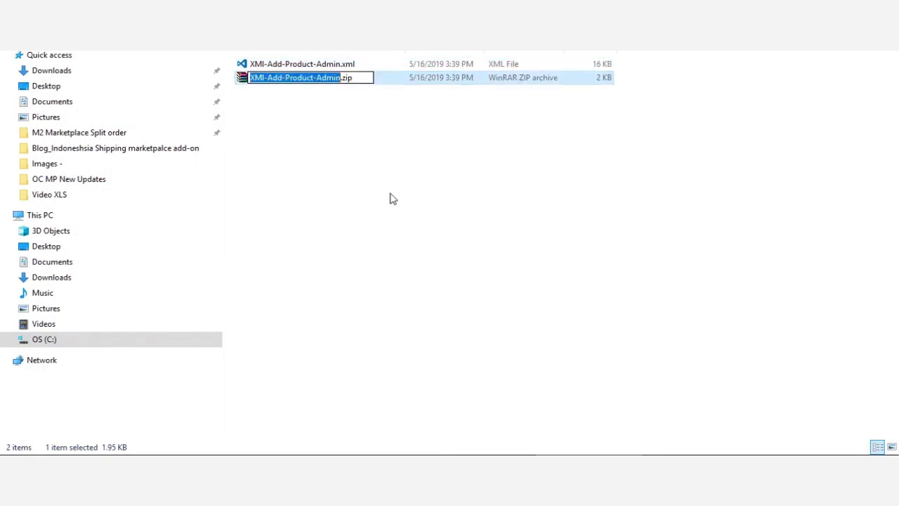
key("Right")
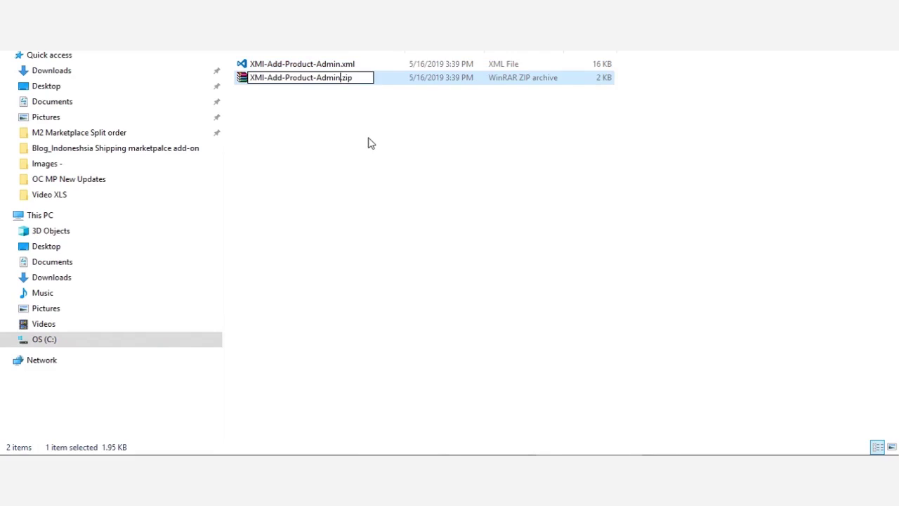
type(".xml.")
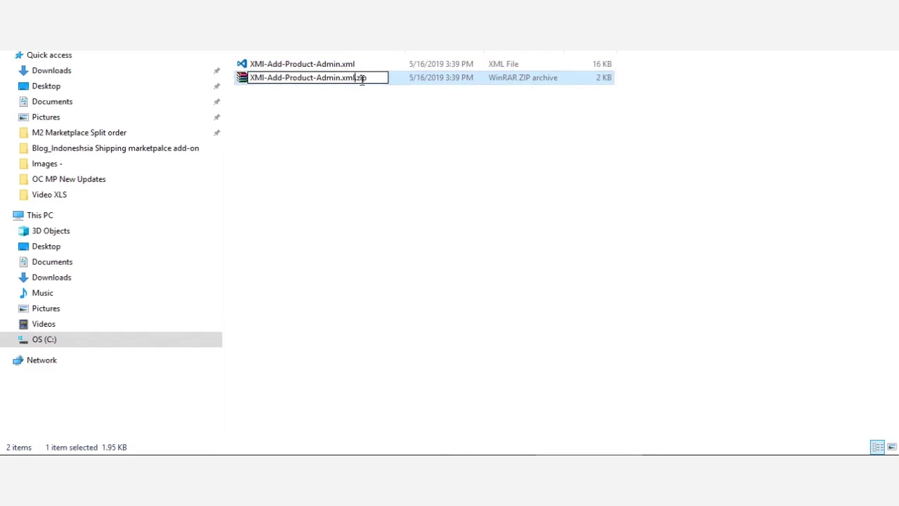
left_click(369, 126)
- Delete the uncompressed XMI-Add-Product-Admin.xml file from the folder
left_click(305, 67)
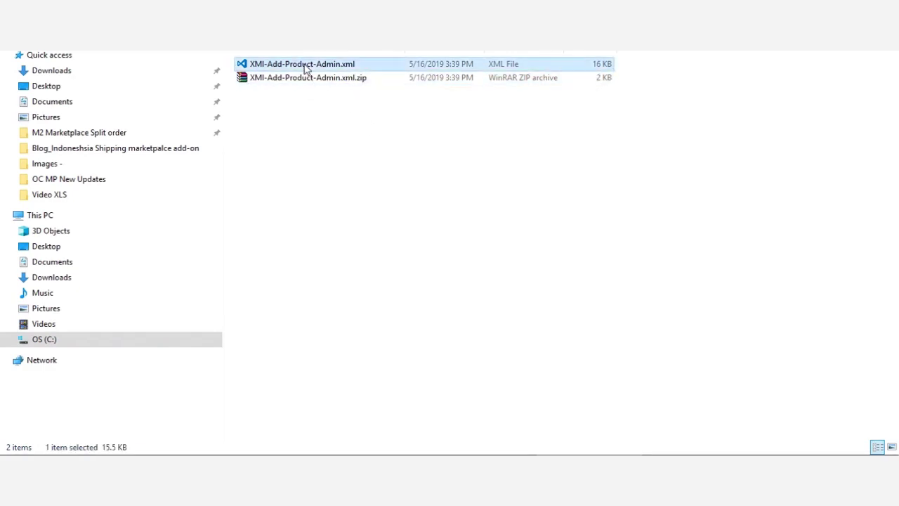
key("Delete")
left_click(502, 279)
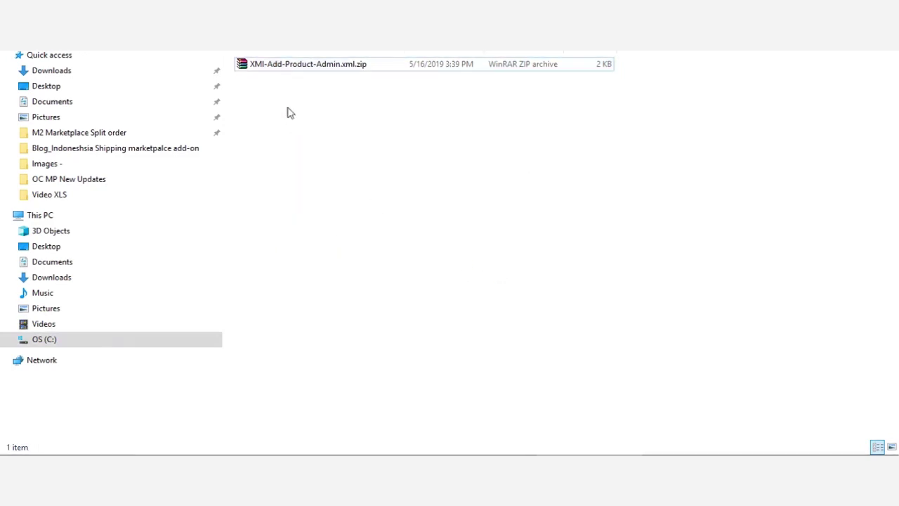
- Move XMI-Add-Product-Admin.xml.zip to the parent folder and delete the leftover XMI-Add-Product-Admin.xml folder there
left_click(306, 68)
key("ctrl+x")
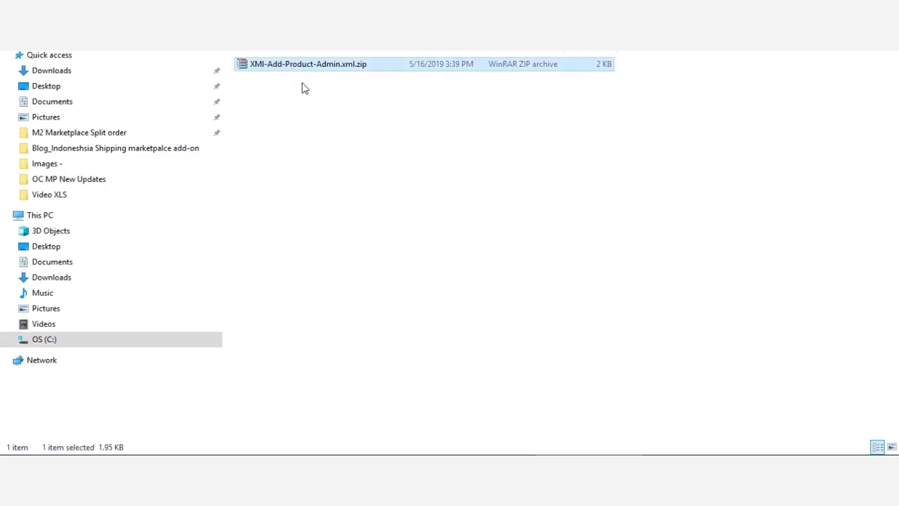
key("alt+Tab")
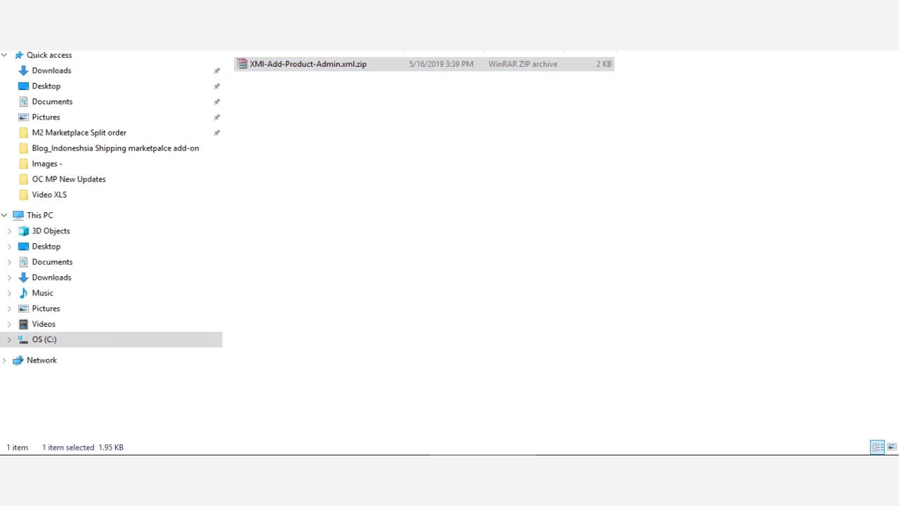
left_click(344, 153)
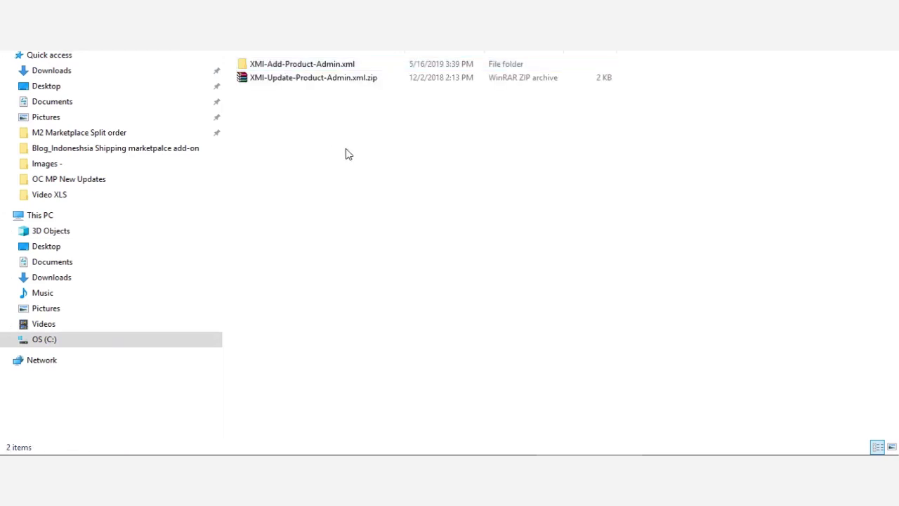
left_click(324, 67)
key("Delete")
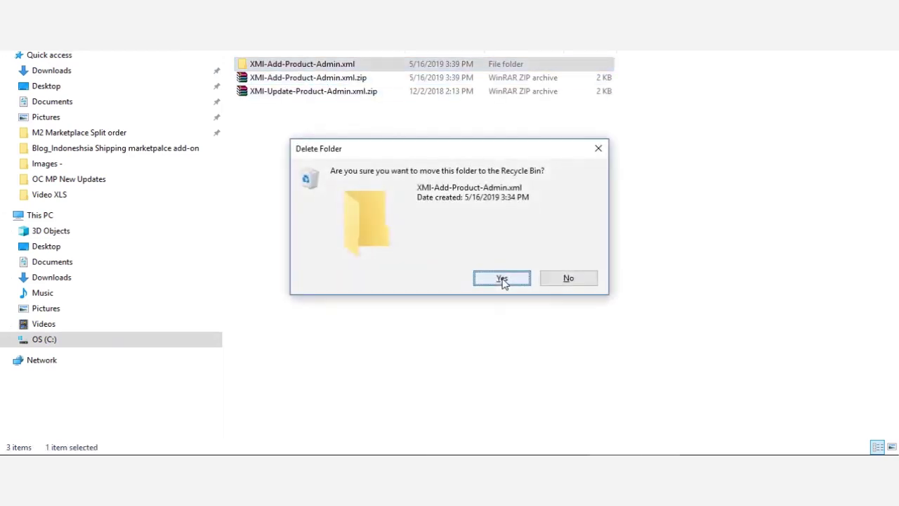
left_click(502, 279)
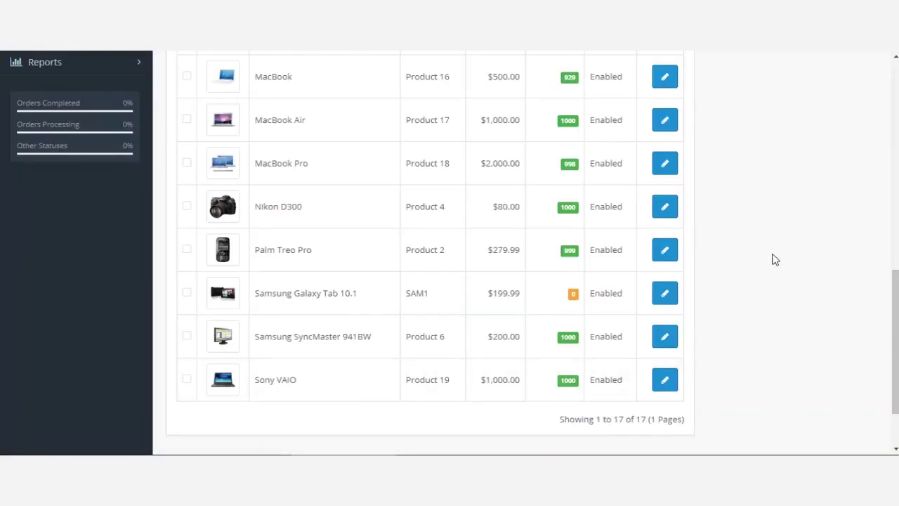
- Switch to the OpenCart admin, look over the existing product list and open the Mass Upload module's Uploads page
left_click_drag(896, 341, 895, 134)
scroll(871, 80, "down", 1)
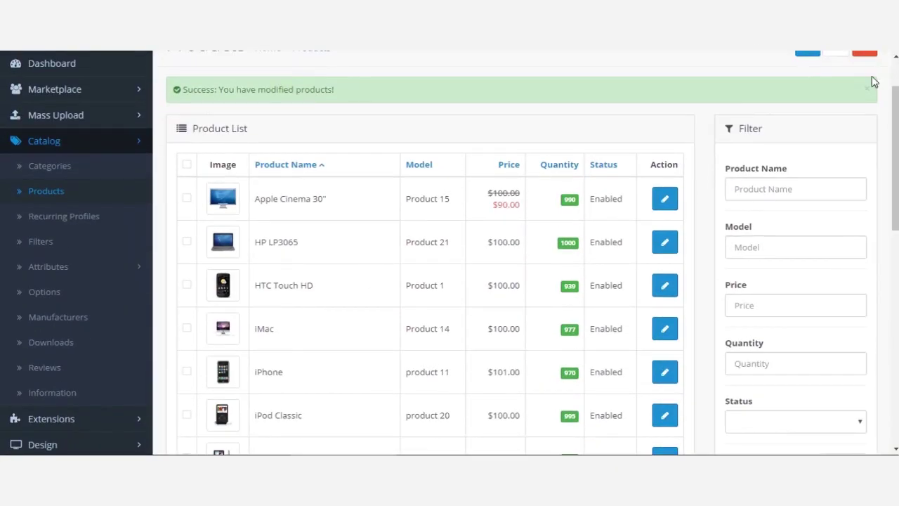
scroll(868, 92, "down", 1)
mouse_move(896, 108)
left_mouse_down()
mouse_move(895, 308)
mouse_move(896, 111)
left_mouse_up()
scroll(266, 265, "up", 1)
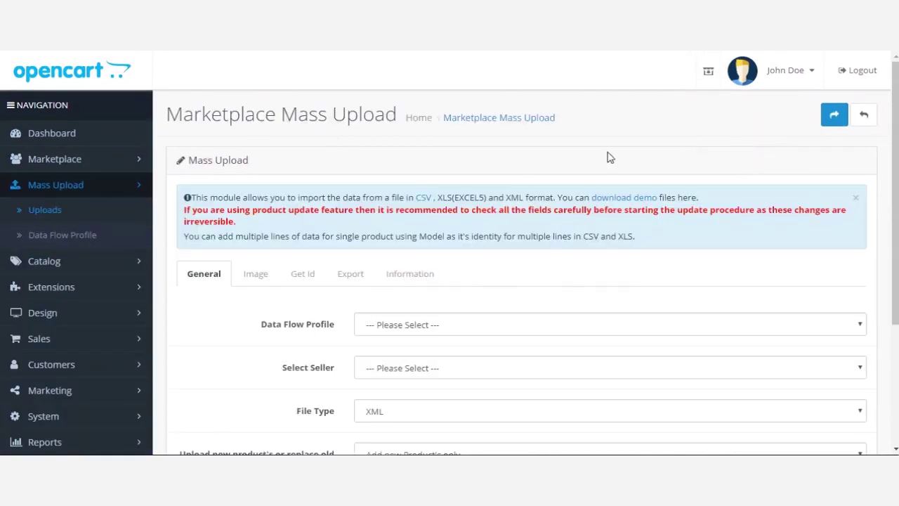
left_click(48, 216)
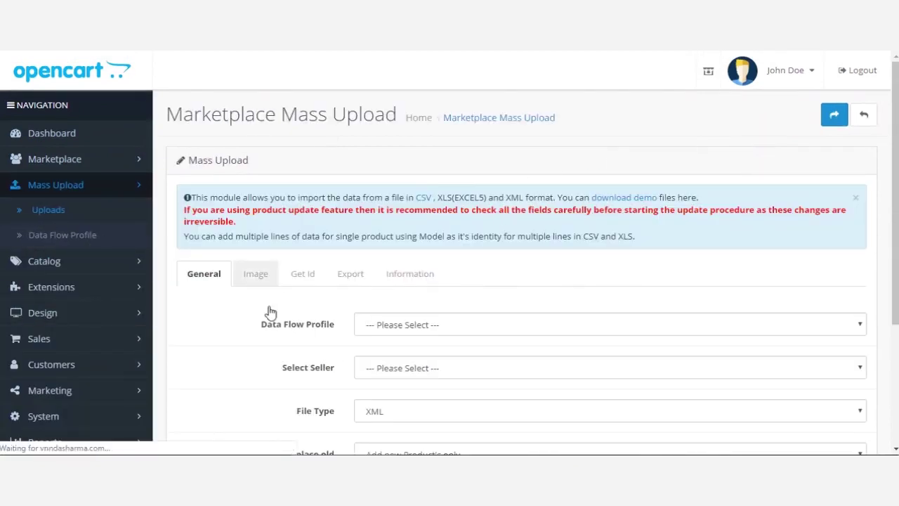
- Configure the mass upload with the demo seller, file type XML and the option Add new Product's only
scroll(397, 336, "down", 1)
scroll(397, 336, "down", 3)
left_click(422, 185)
left_click(415, 220)
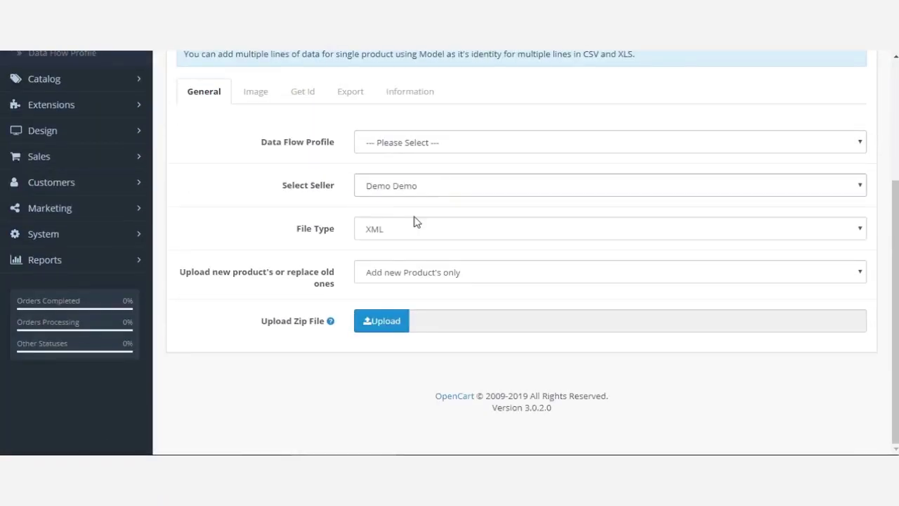
left_click(391, 239)
left_click(392, 240)
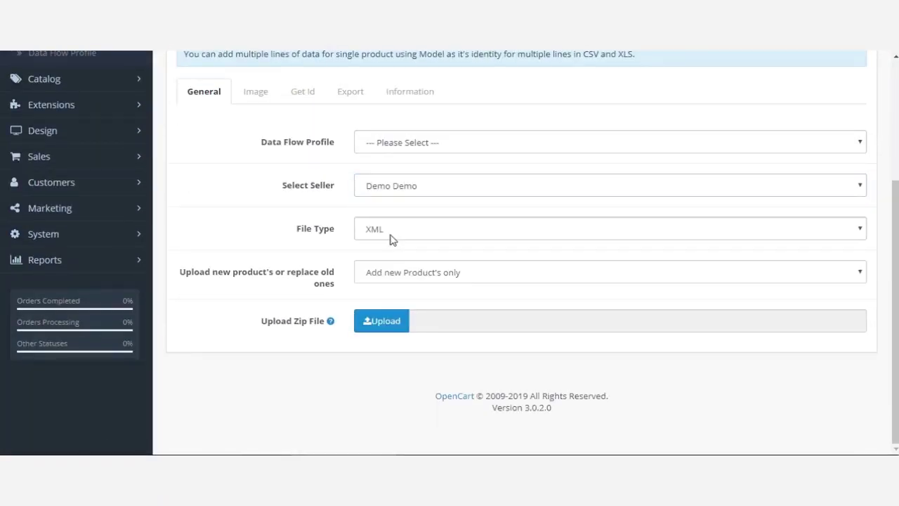
left_click(383, 273)
left_click(390, 290)
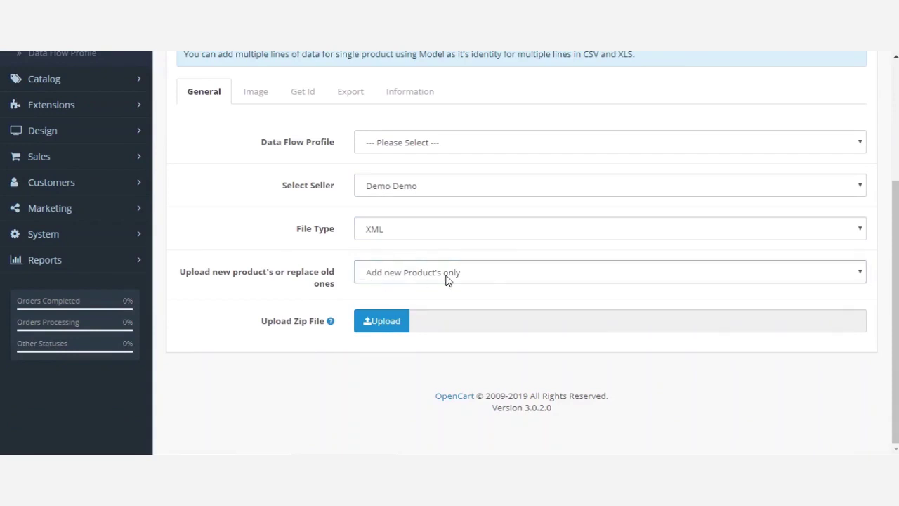
- Upload XMI-Add-Product-Admin.xml.zip, start the product import and check the result message
left_click(385, 325)
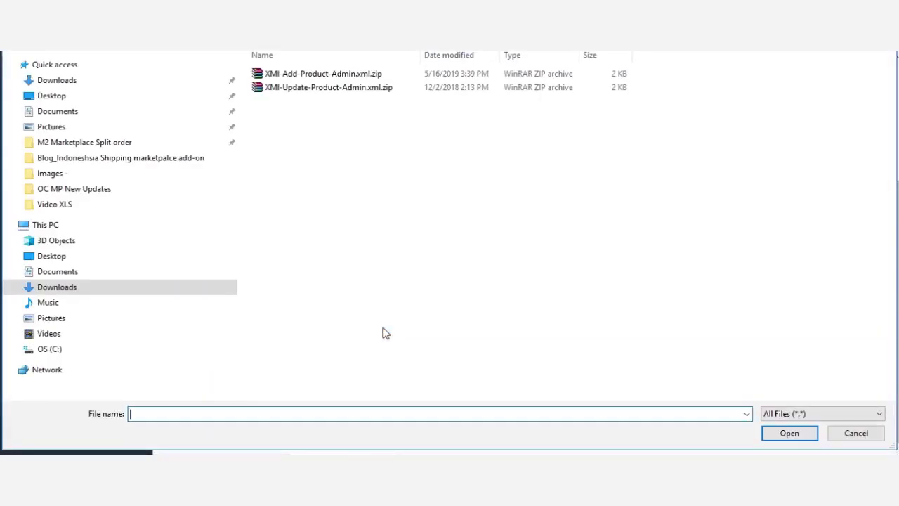
double_click(339, 75)
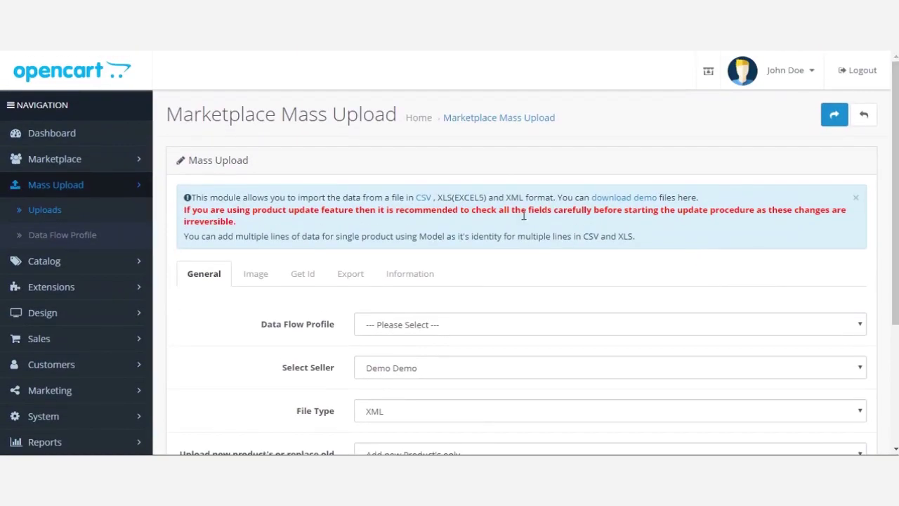
left_click(836, 117)
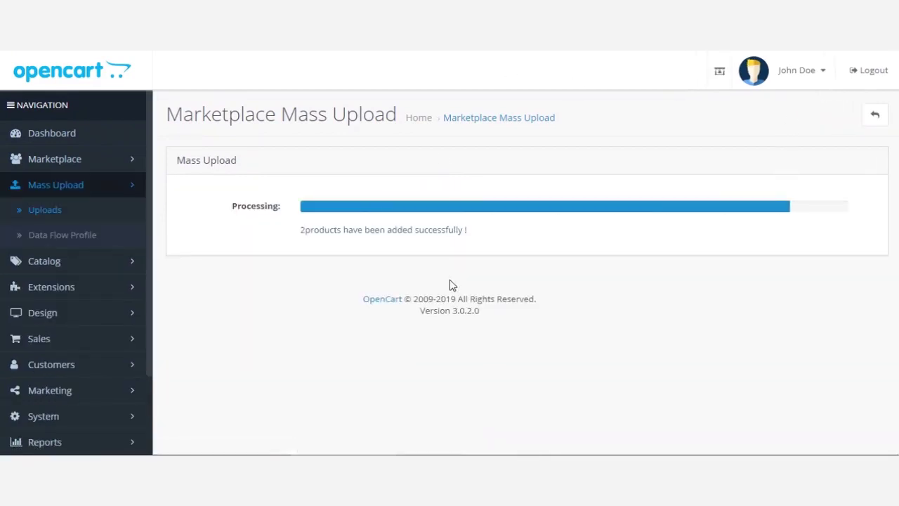
left_click_drag(307, 232, 467, 232)
left_click(466, 231)
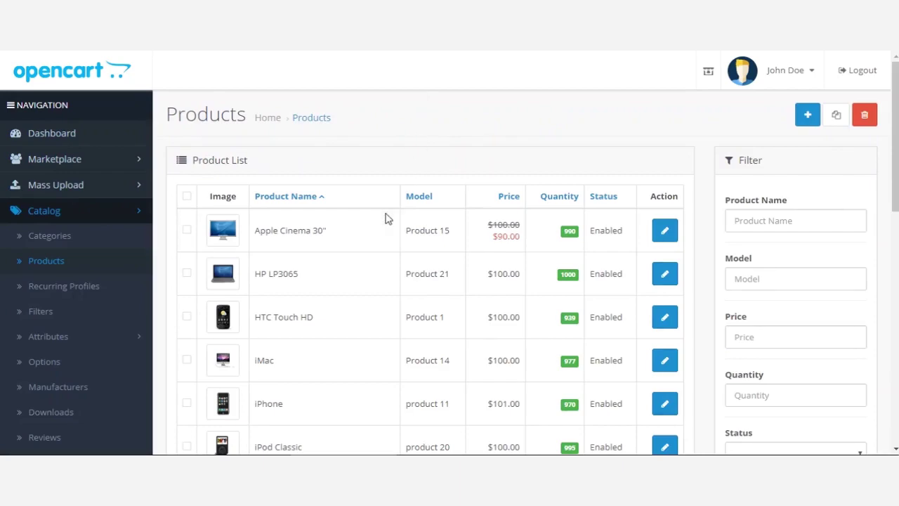
- Look through the catalog's product list for the imported products and check the product count at its end
scroll(387, 232, "down", 8)
scroll(391, 256, "up", 10)
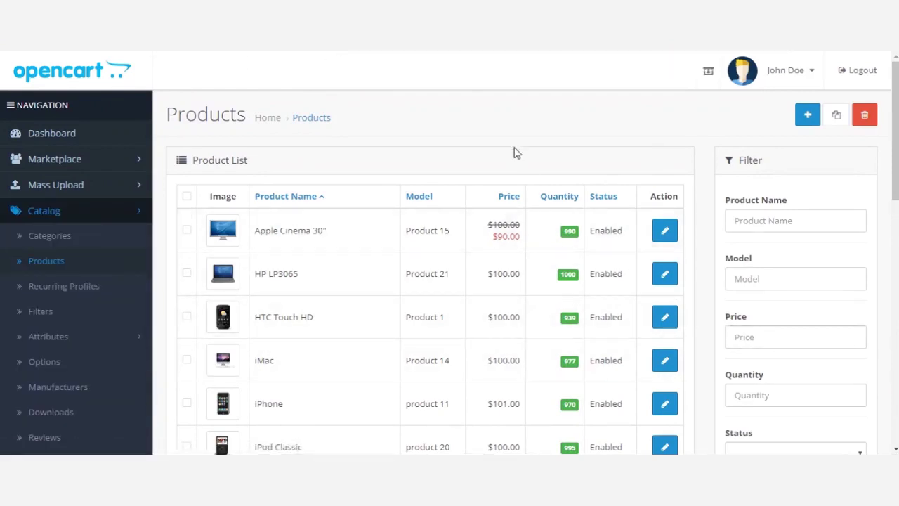
scroll(537, 302, "down", 7)
scroll(537, 302, "down", 3)
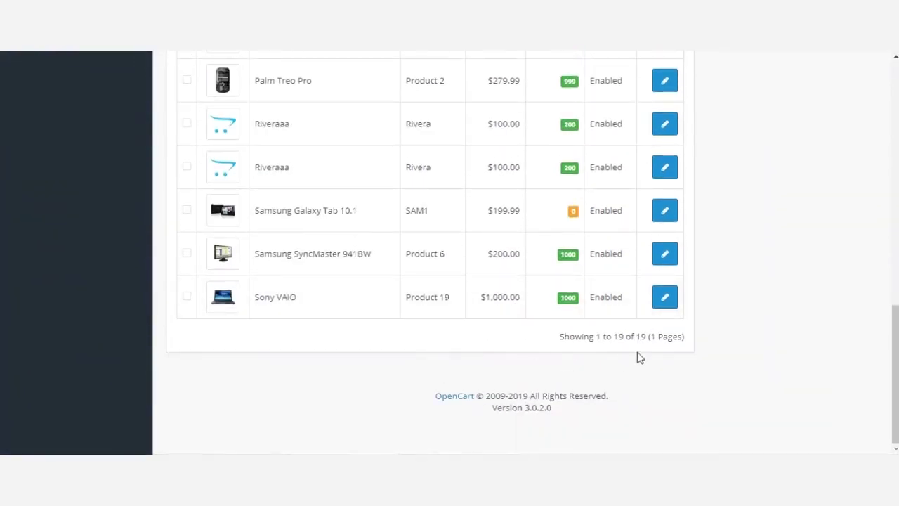
left_click_drag(596, 340, 641, 340)
scroll(255, 267, "up", 2)
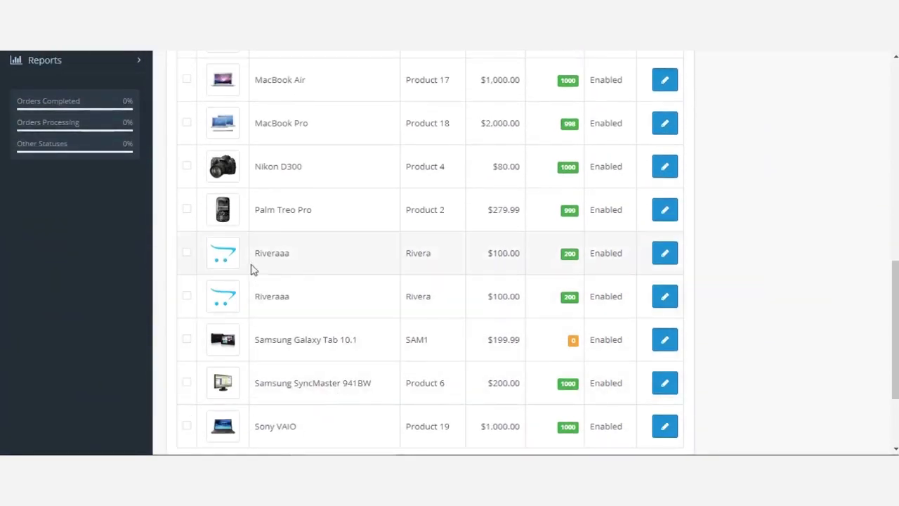
- Mark the two Riveraaa products in the product list and examine their price
left_click(187, 253)
left_click(187, 296)
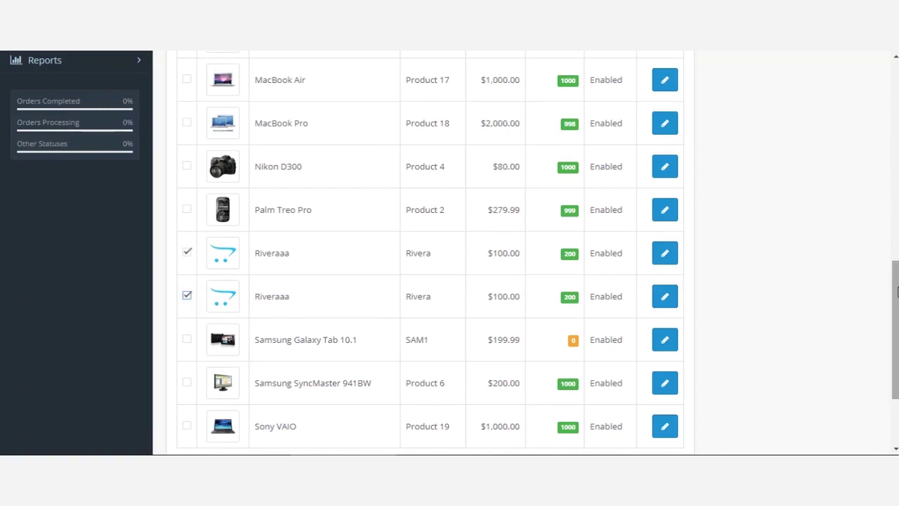
mouse_move(897, 292)
left_mouse_down()
mouse_move(897, 253)
mouse_move(897, 298)
left_mouse_up()
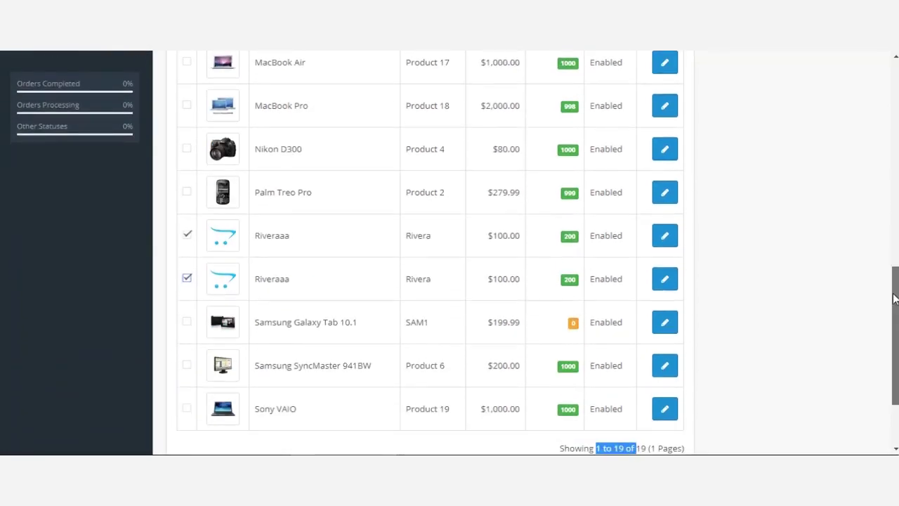
left_click_drag(488, 235, 517, 236)
scroll(495, 269, "up", 10)
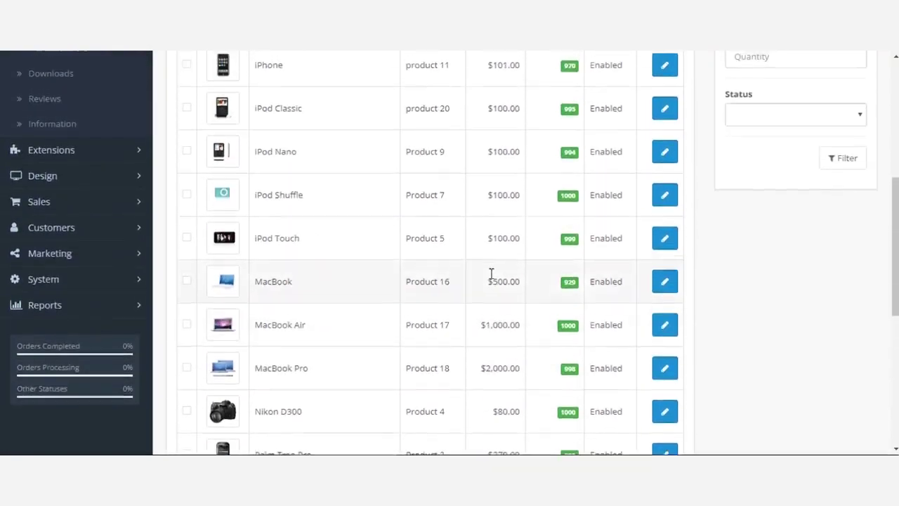
scroll(502, 219, "down", 10)
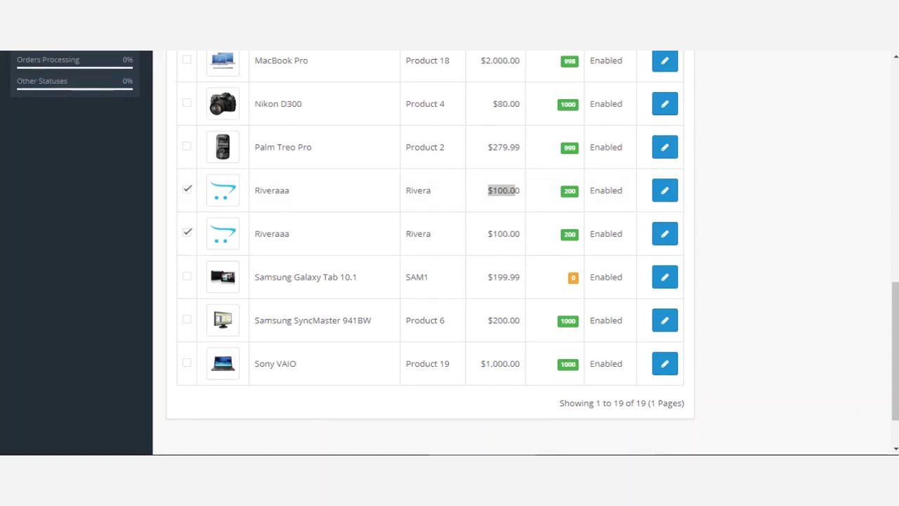
- Switch to File Explorer, open XMI-Update-Product-Admin.xml.zip in WinRAR and dismiss the licence reminder
key("alt+Tab")
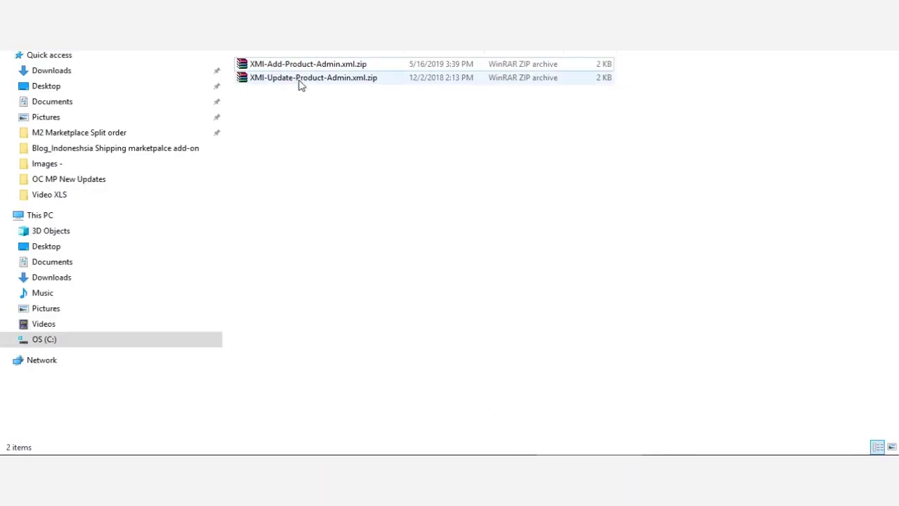
left_click(326, 82)
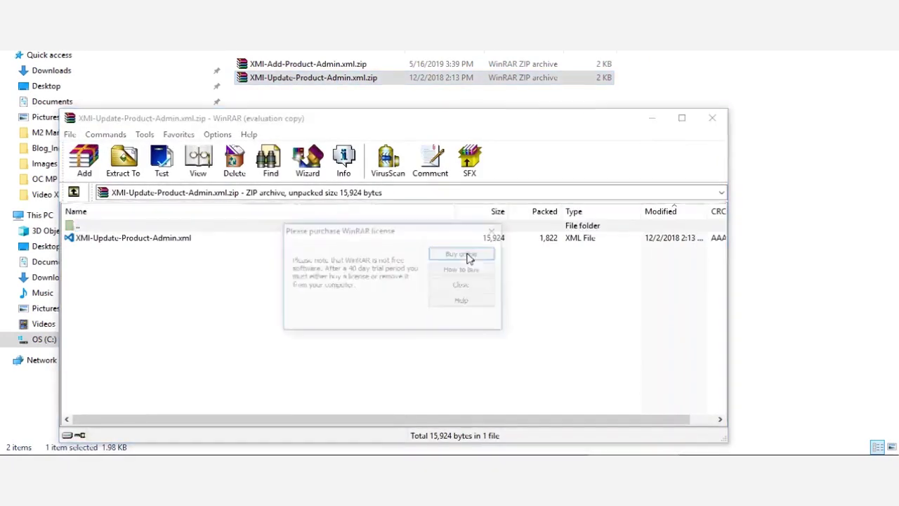
left_click(465, 289)
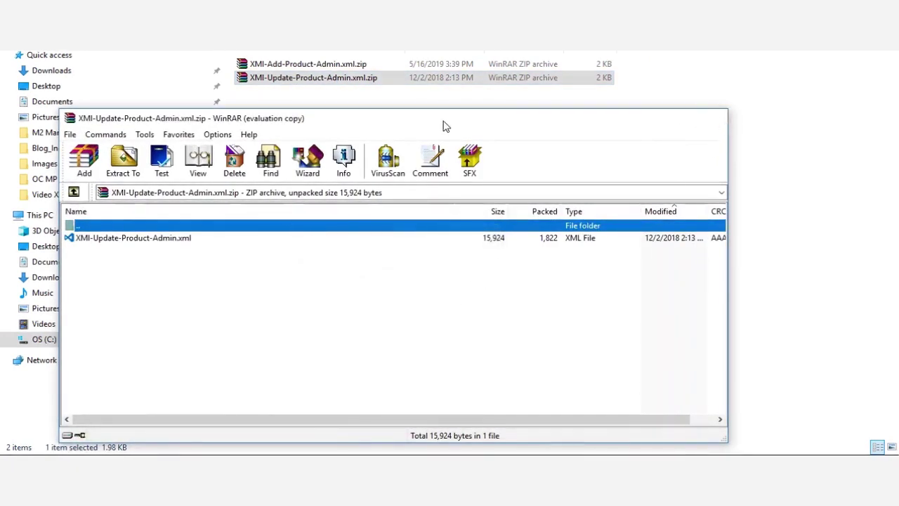
- Extract XMI-Update-Product-Admin.xml.zip into a folder of the same name and delete the original update archive
key("Escape")
right_click(322, 81)
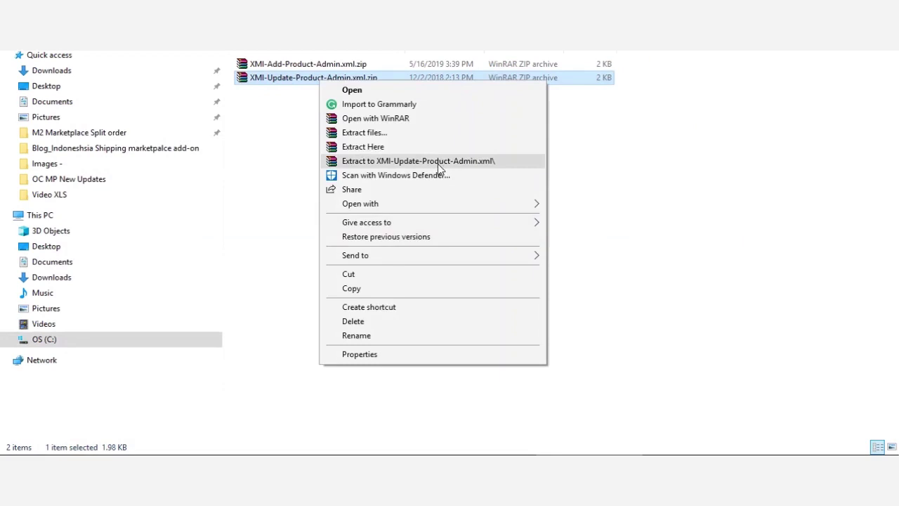
left_click(438, 163)
left_click(326, 81)
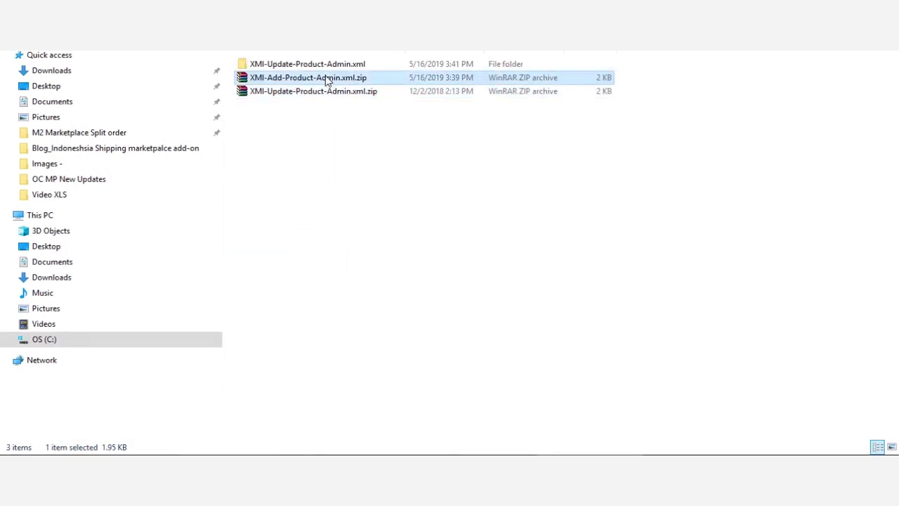
left_click(322, 91)
key("Delete")
left_click(503, 284)
- Open the extracted folder and load XMI-Update-Product-Admin.xml in Visual Studio Code
left_click(306, 70)
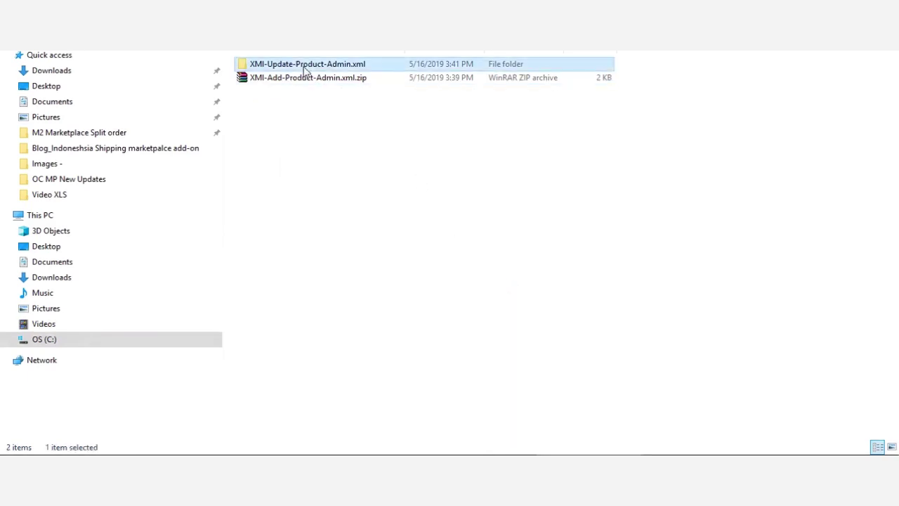
double_click(305, 71)
double_click(306, 70)
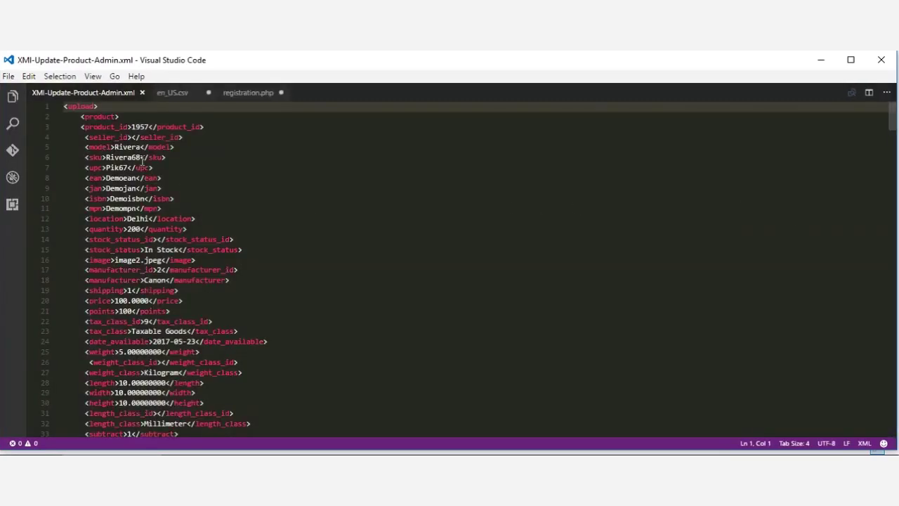
- Set the first product's product_id to 125 and save the XML file
double_click(141, 127)
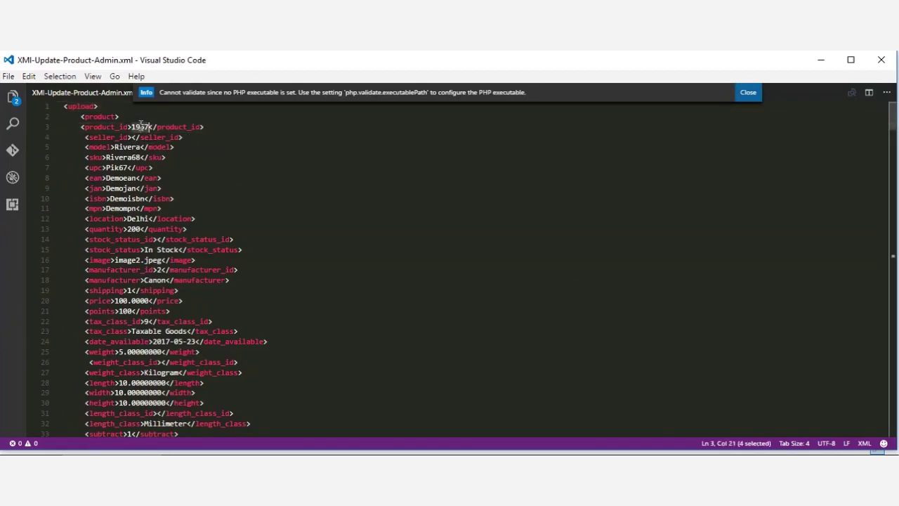
type("123")
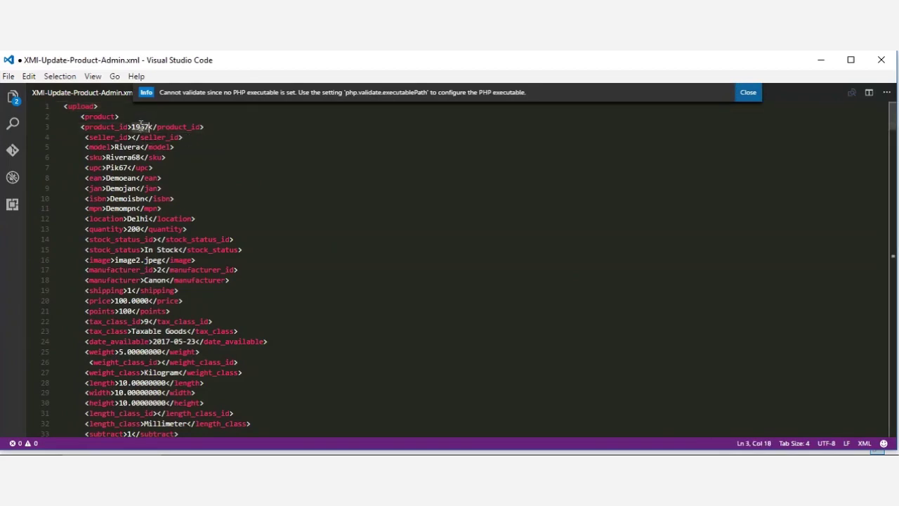
key("ctrl+s")
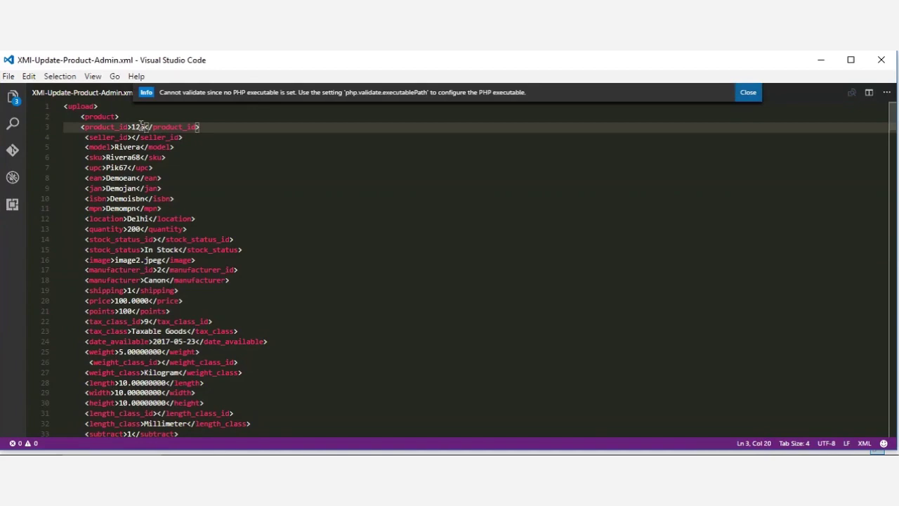
- Find the second product's product_id in the XML file, set it to 124 and save
key("ctrl+f")
type("product_id")
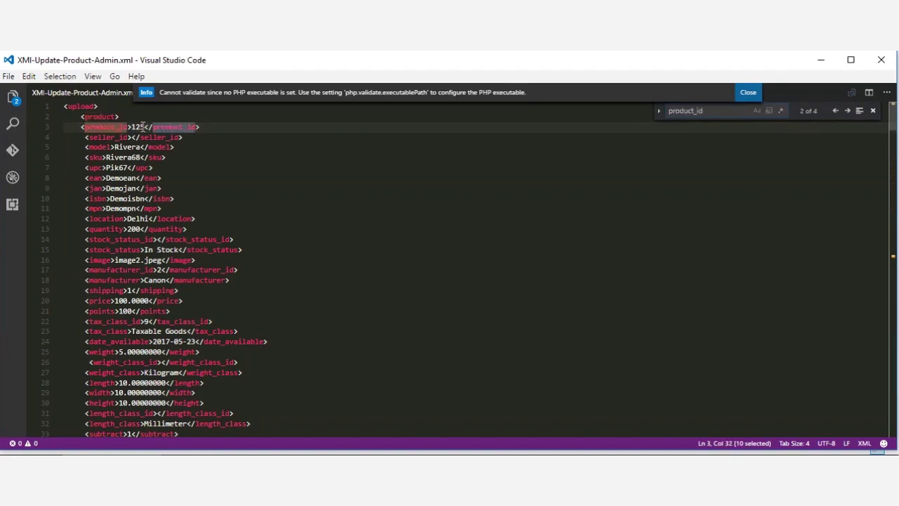
key("Return")
double_click(139, 270)
type("124")
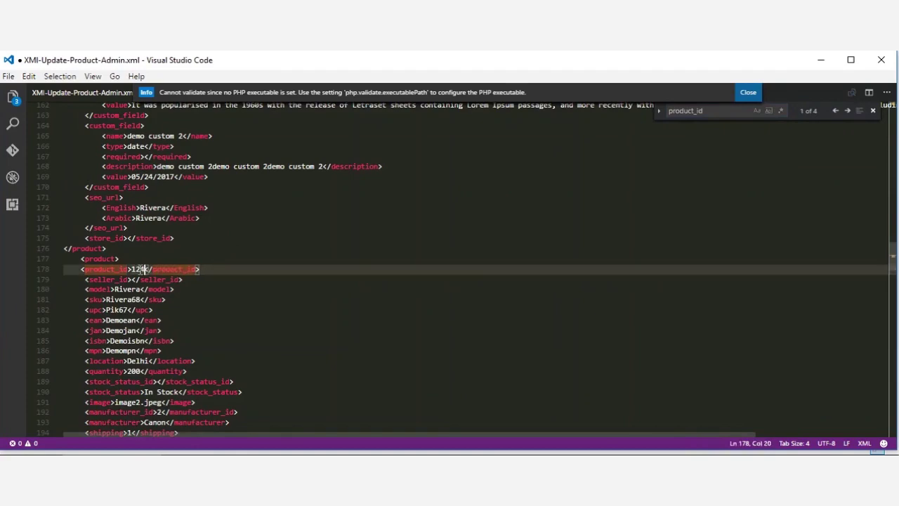
key("ctrl+s")
- Set the first product's price to 500.00 and save the XML file
scroll(144, 302, "up", 20)
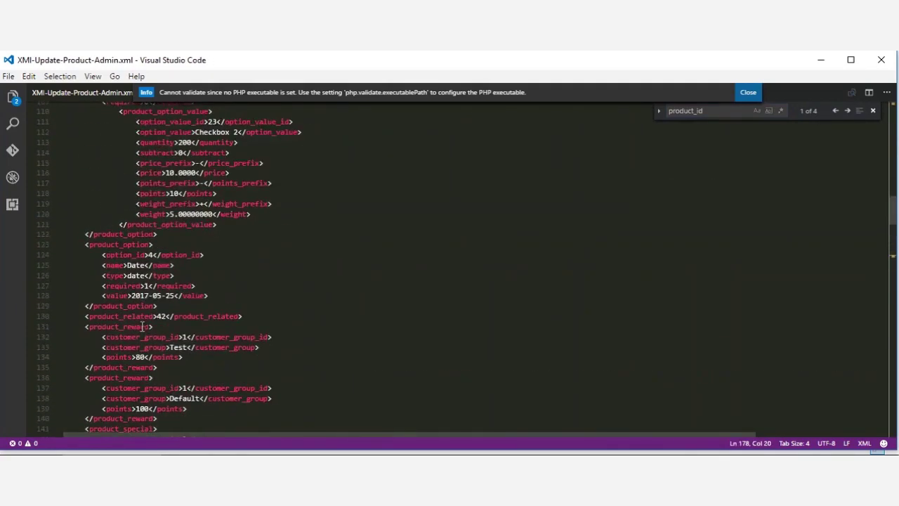
scroll(149, 339, "up", 3)
scroll(231, 301, "up", 17)
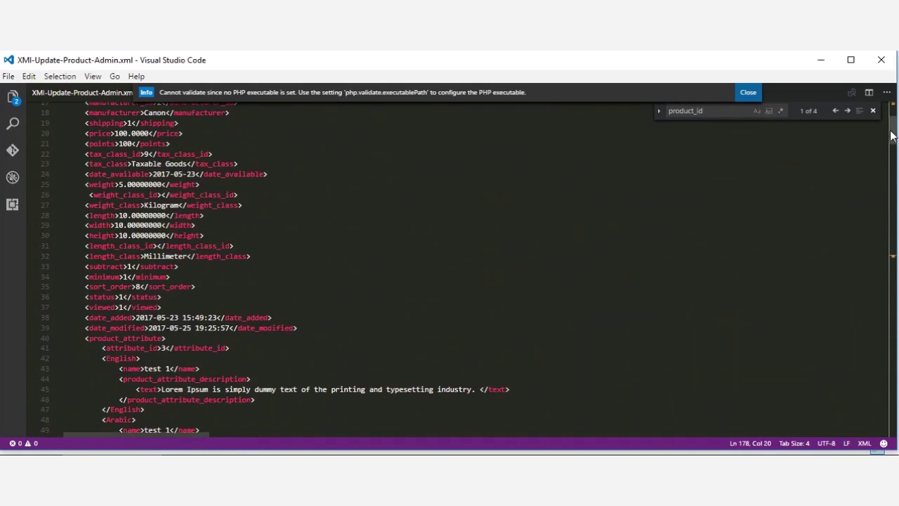
scroll(895, 127, "up", 5)
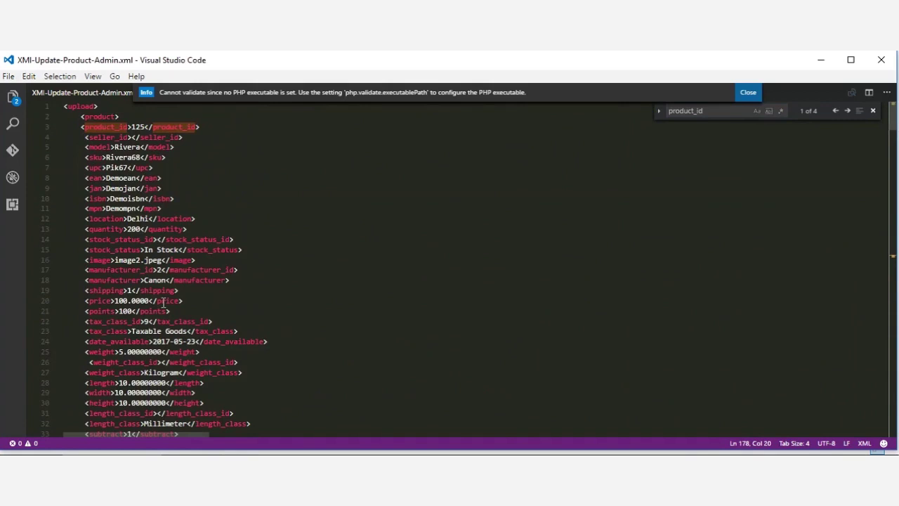
double_click(120, 301)
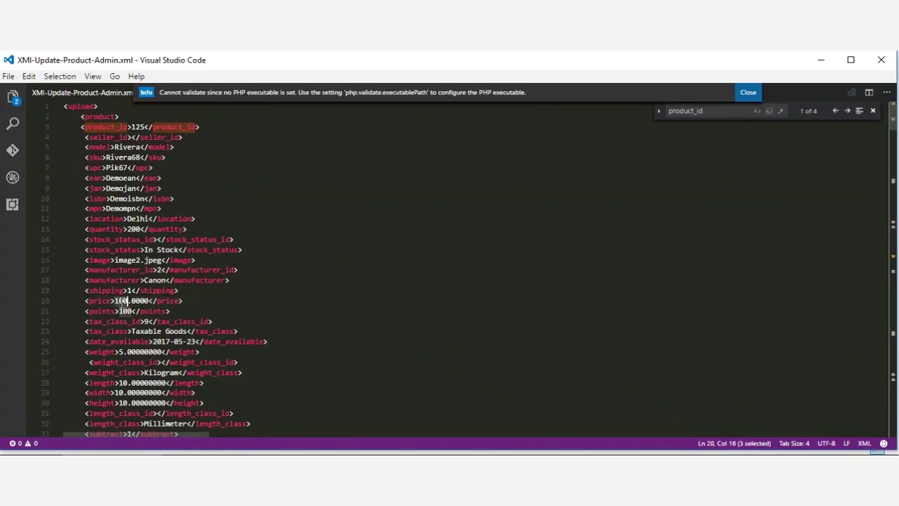
key("Delete")
key("Delete")
key("Delete")
key("Delete")
key("Delete")
key("Delete")
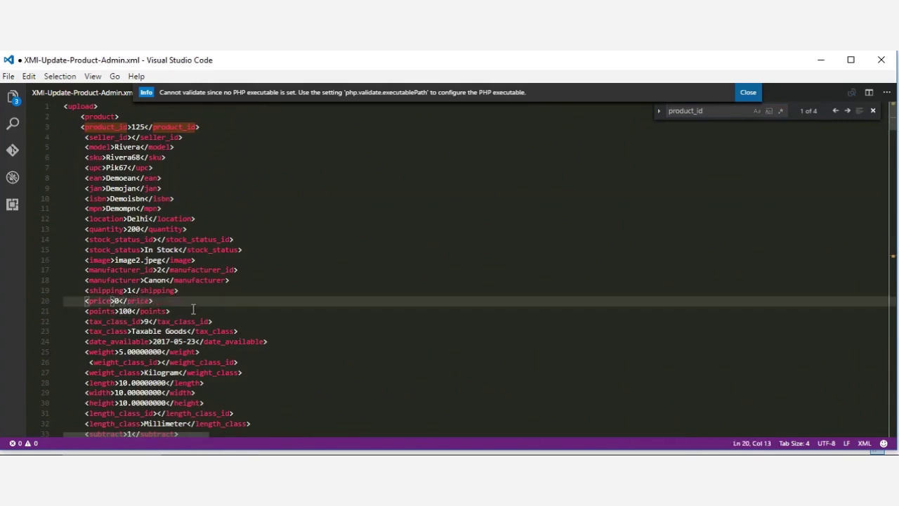
type("500.00")
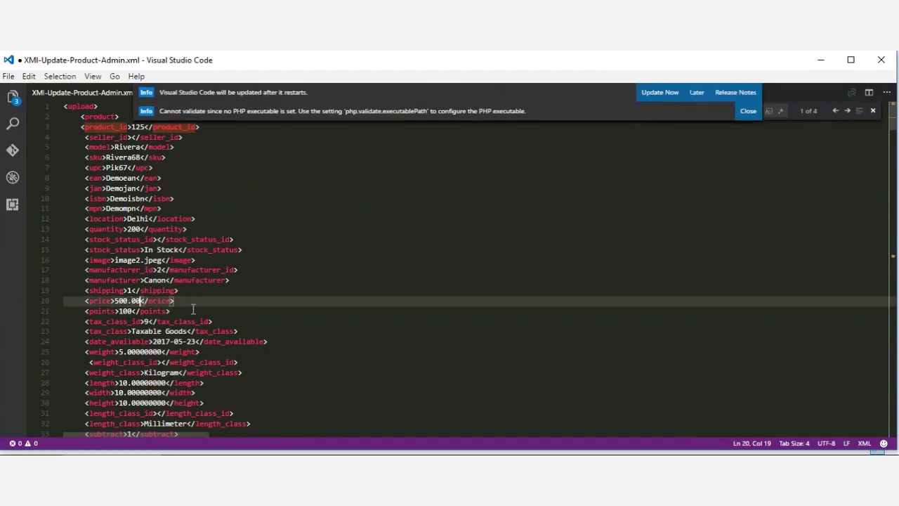
key("ctrl+s")
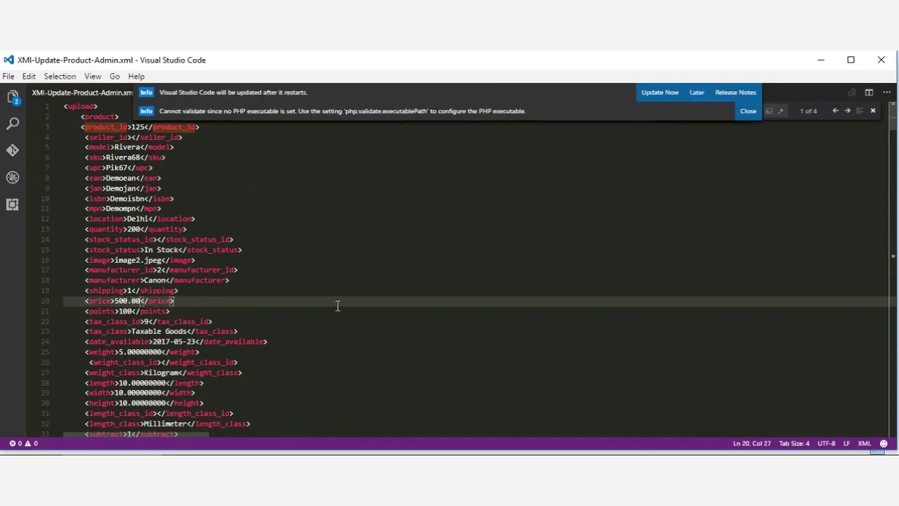
- Close the editor and compress the edited XML file into a zip archive named XMI-Update-Product-Admin.xml.zip
left_click(879, 60)
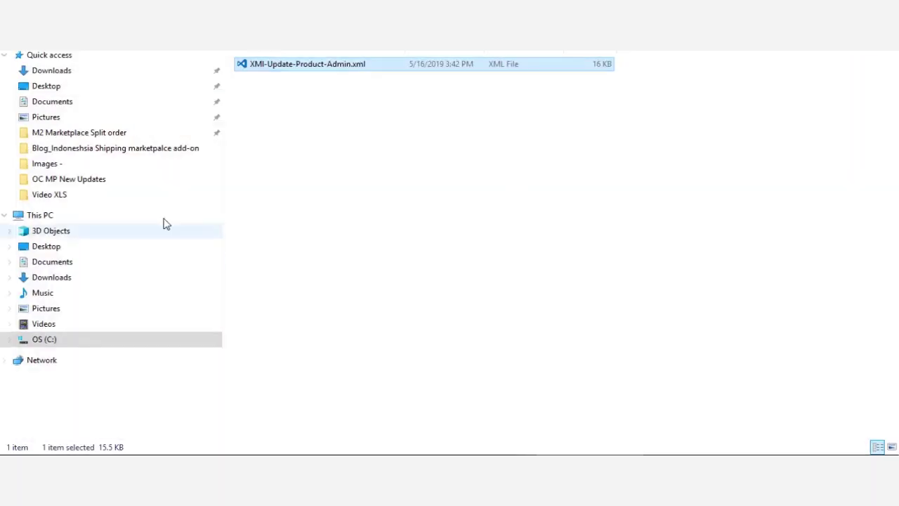
right_click(299, 67)
mouse_move(417, 253)
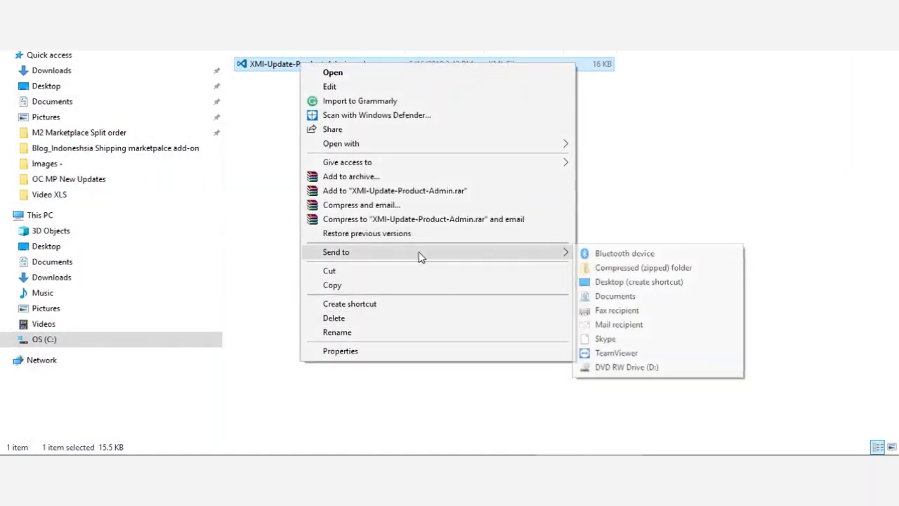
left_click(622, 267)
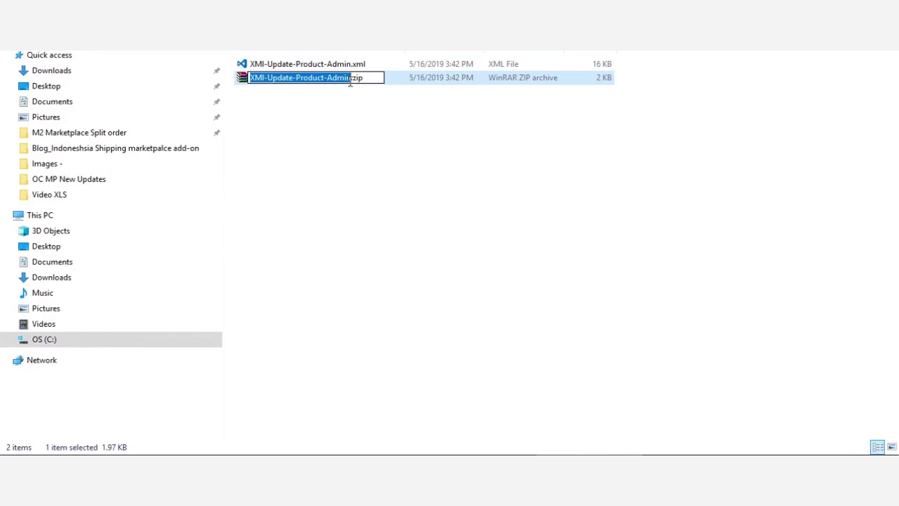
left_click(351, 79)
type(".xml")
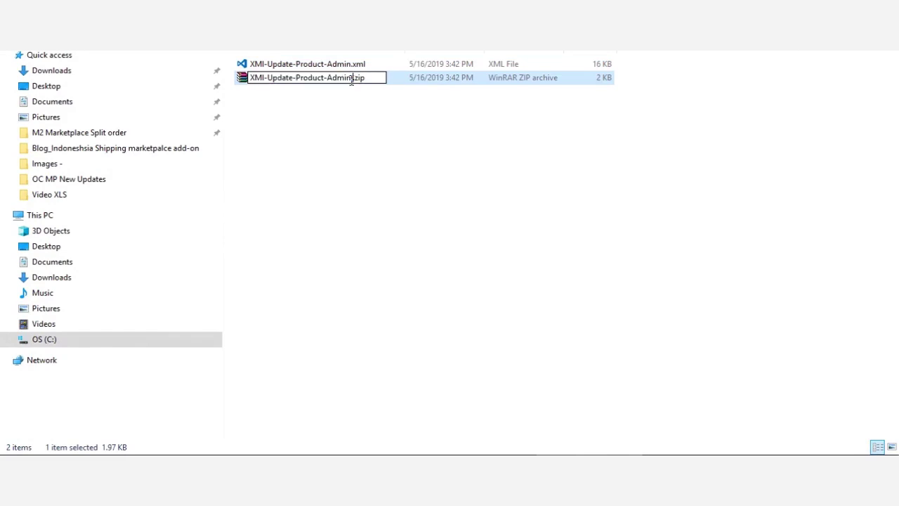
left_click(416, 139)
- Delete the uncompressed XMI-Update-Product-Admin.xml file from the extracted folder
left_click(302, 65)
key("Delete")
left_click(501, 279)
- Move XMI-Update-Product-Admin.xml.zip up to the parent folder and delete the emptied XMI-Update-Product-Admin.xml folder
left_click(297, 68)
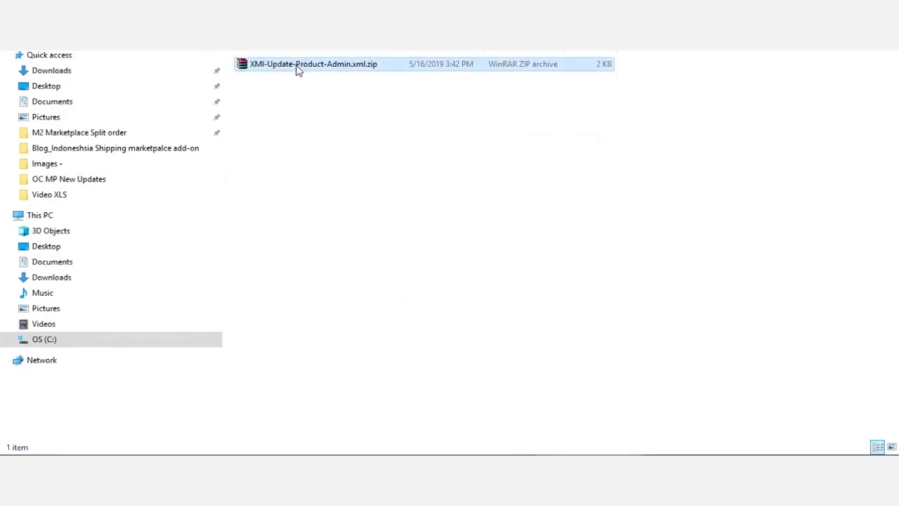
key("alt+Up")
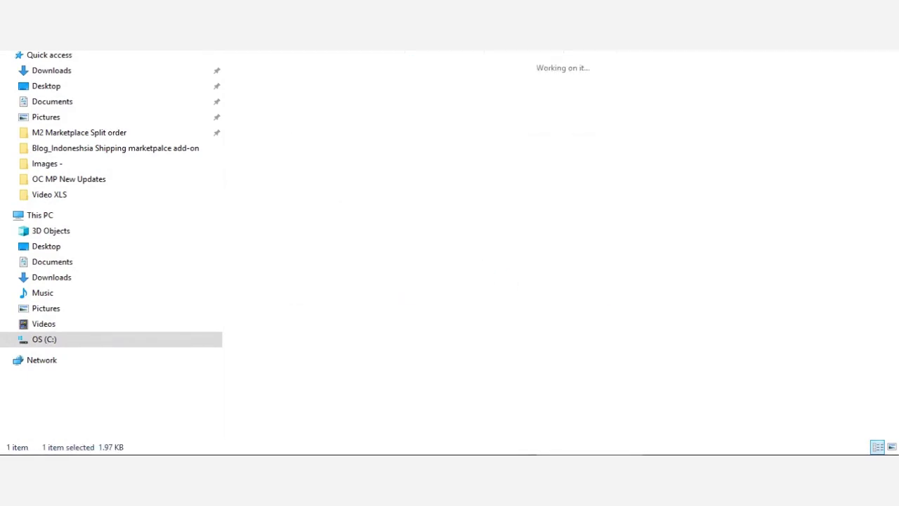
left_click(328, 66)
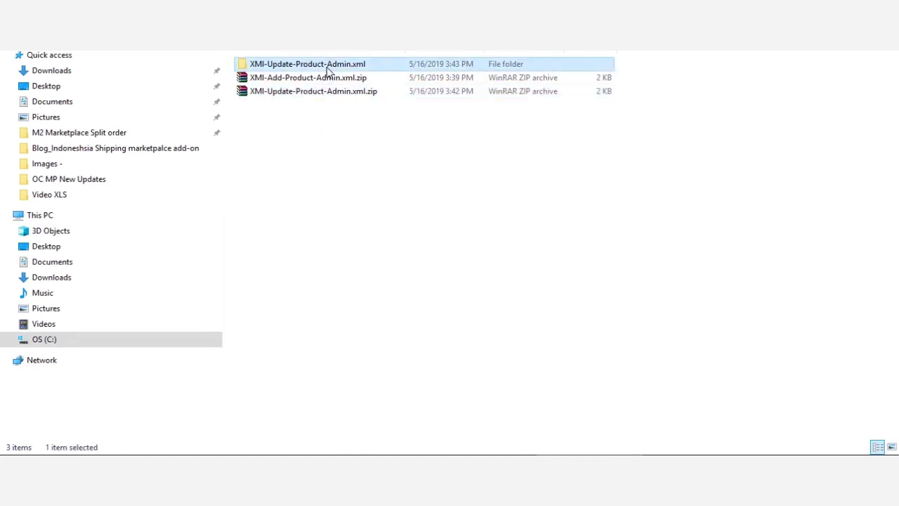
double_click(328, 66)
key("Delete")
left_click(501, 279)
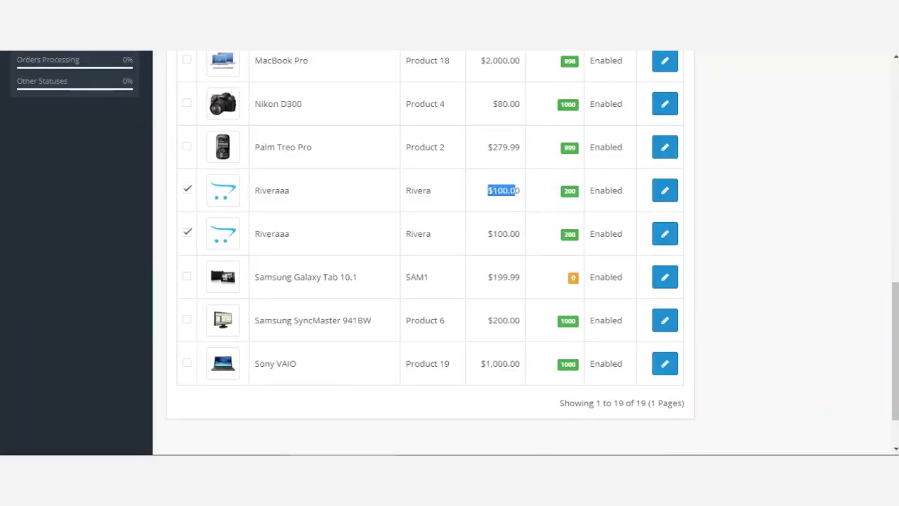
- Switch to the OpenCart admin and set up a new mass upload with the demo seller, file type XML and Update Old Product's
scroll(279, 339, "up", 10)
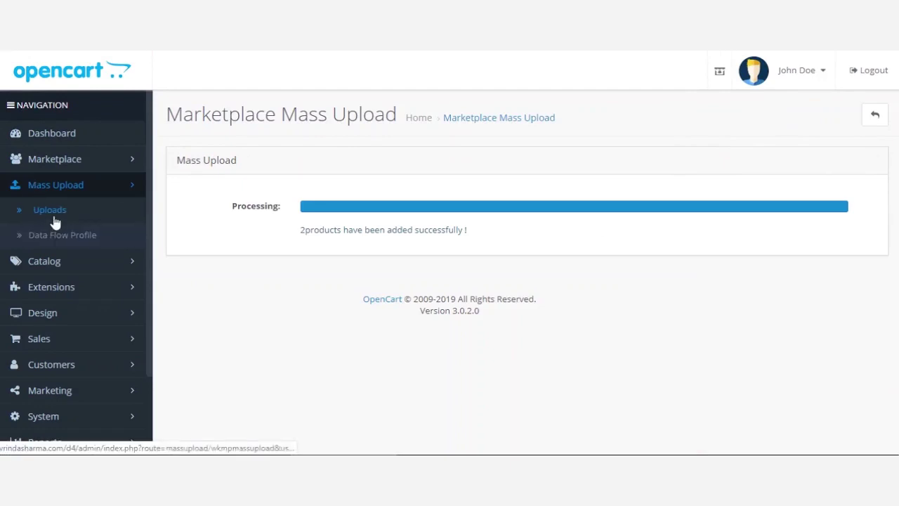
left_click(59, 222)
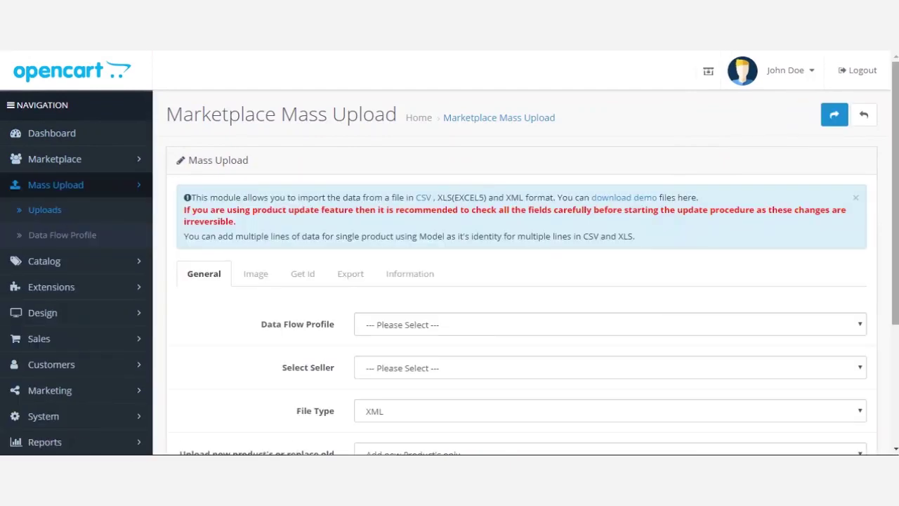
scroll(453, 317, "down", 2)
left_click(426, 248)
left_click(400, 277)
left_click(398, 294)
left_click(398, 294)
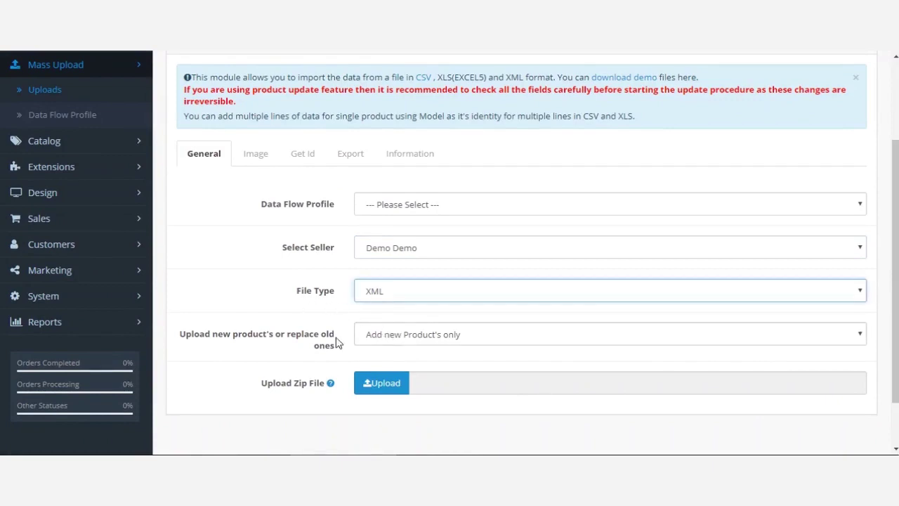
left_click(423, 335)
left_click(403, 364)
- Upload XMI-Update-Product-Admin.xml.zip and start the product update
left_click(391, 387)
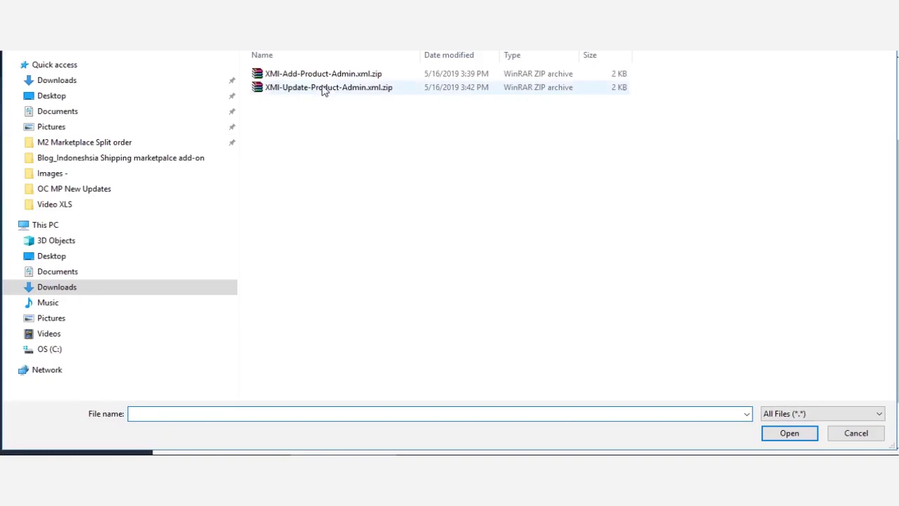
double_click(323, 88)
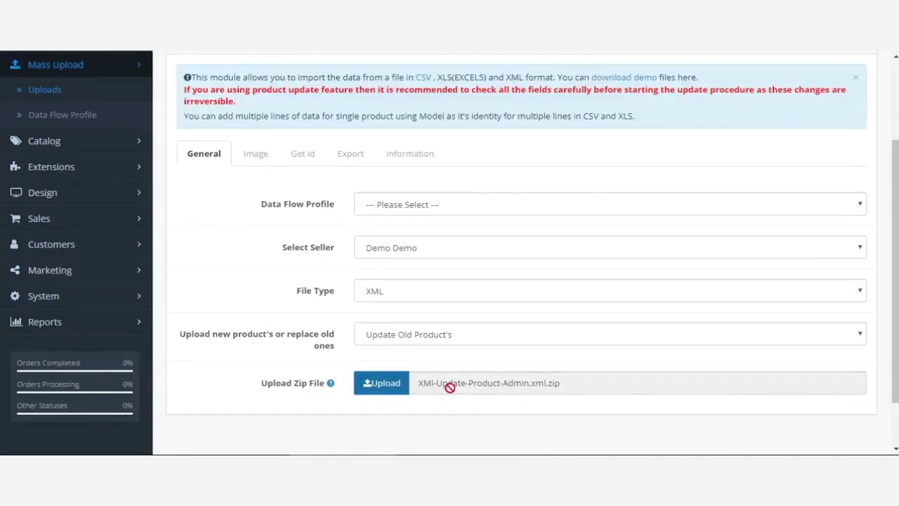
scroll(758, 410, "up", 3)
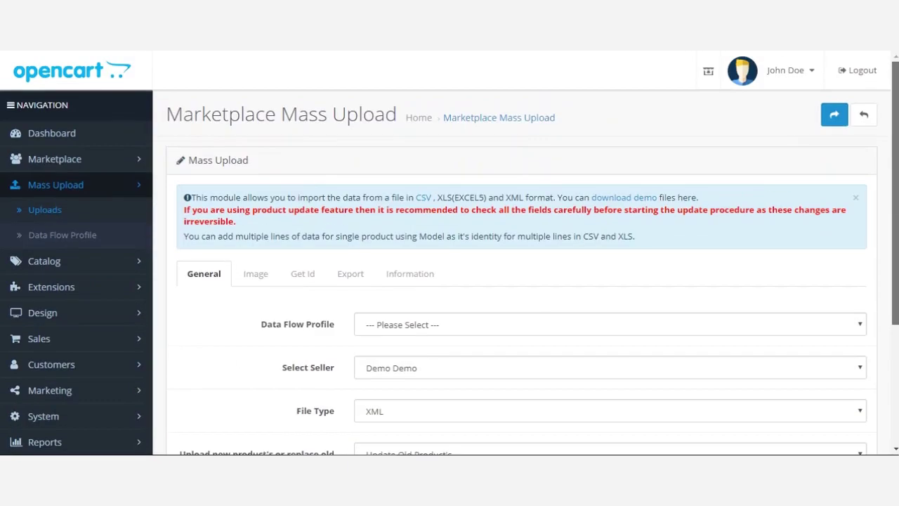
left_click(834, 114)
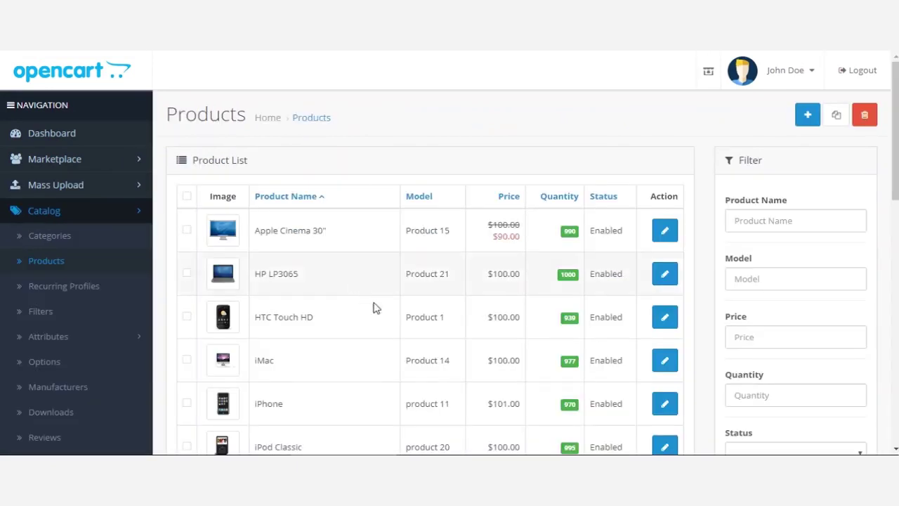
- Examine the first Riveraaa product's price in the catalog's product list and switch to Webkul Store's OpenCart Marketplace Product Mass Upload page
scroll(379, 310, "down", 10)
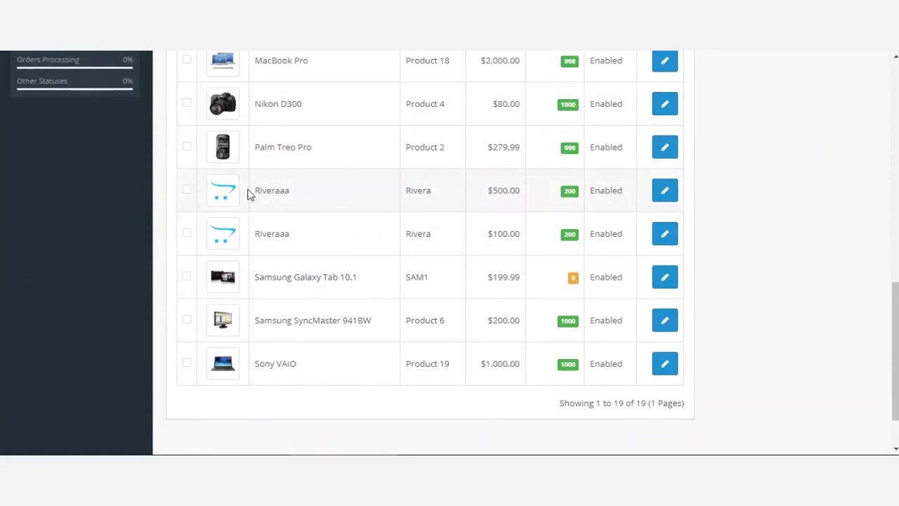
left_click_drag(251, 195, 313, 193)
left_click_drag(426, 193, 522, 195)
left_click_drag(896, 324, 897, 302)
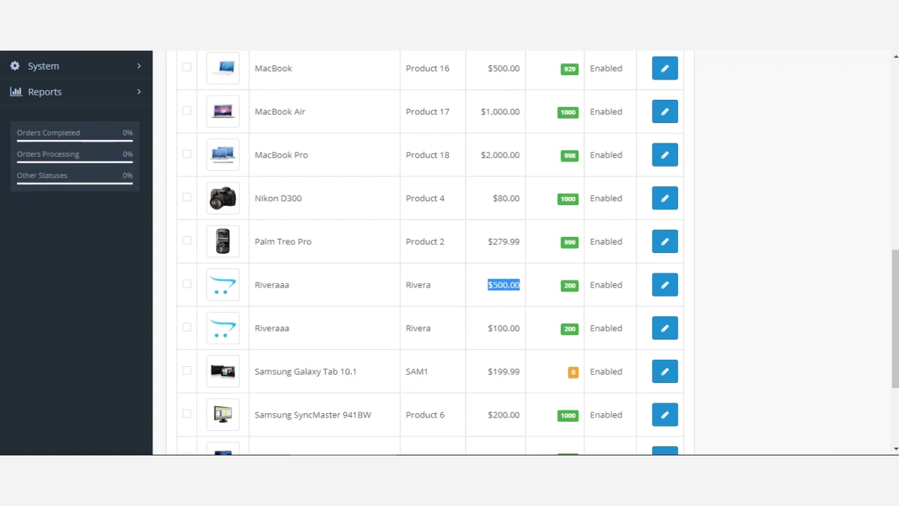
key("alt+Tab")
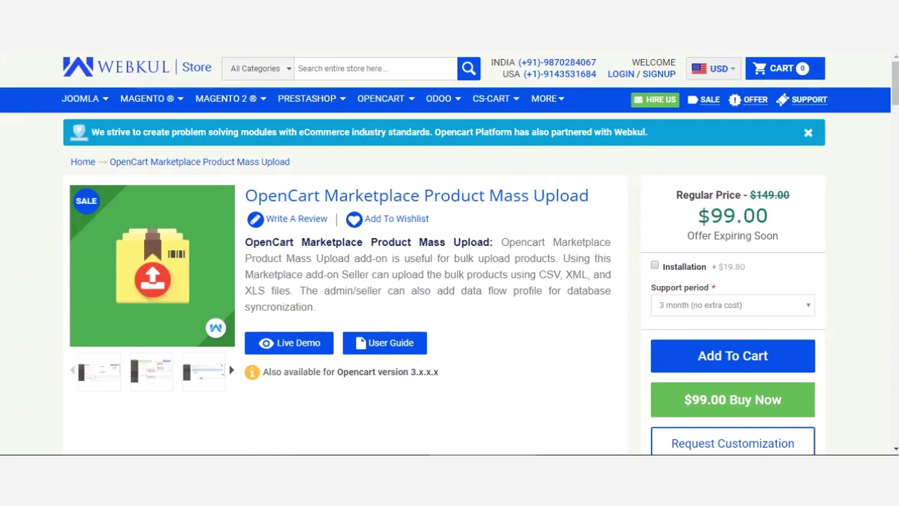